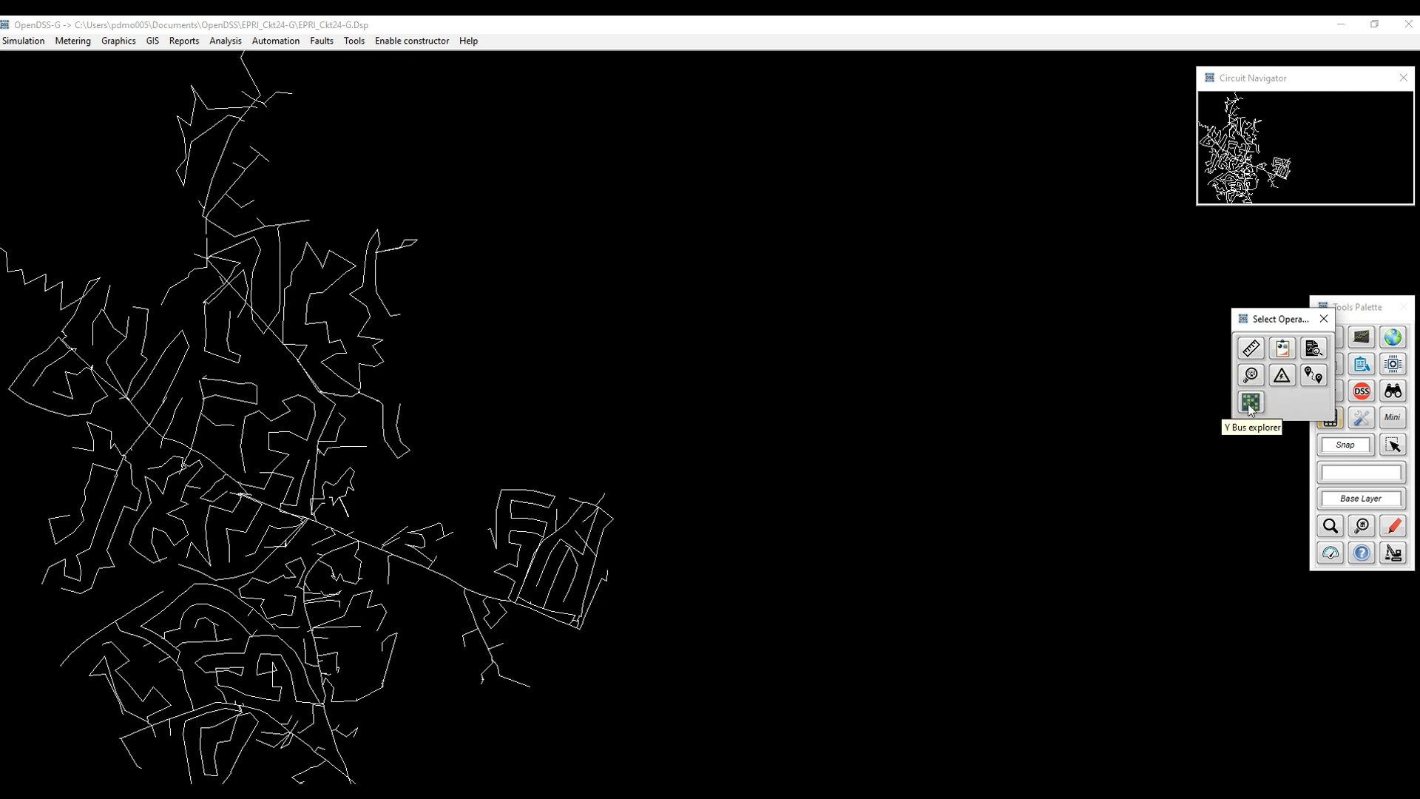
Dismiss the Select Operation popup, launch Analysis > YBus Explorer, and reposition its window.
{"action": "left_click", "coordinate": [1324, 319]}
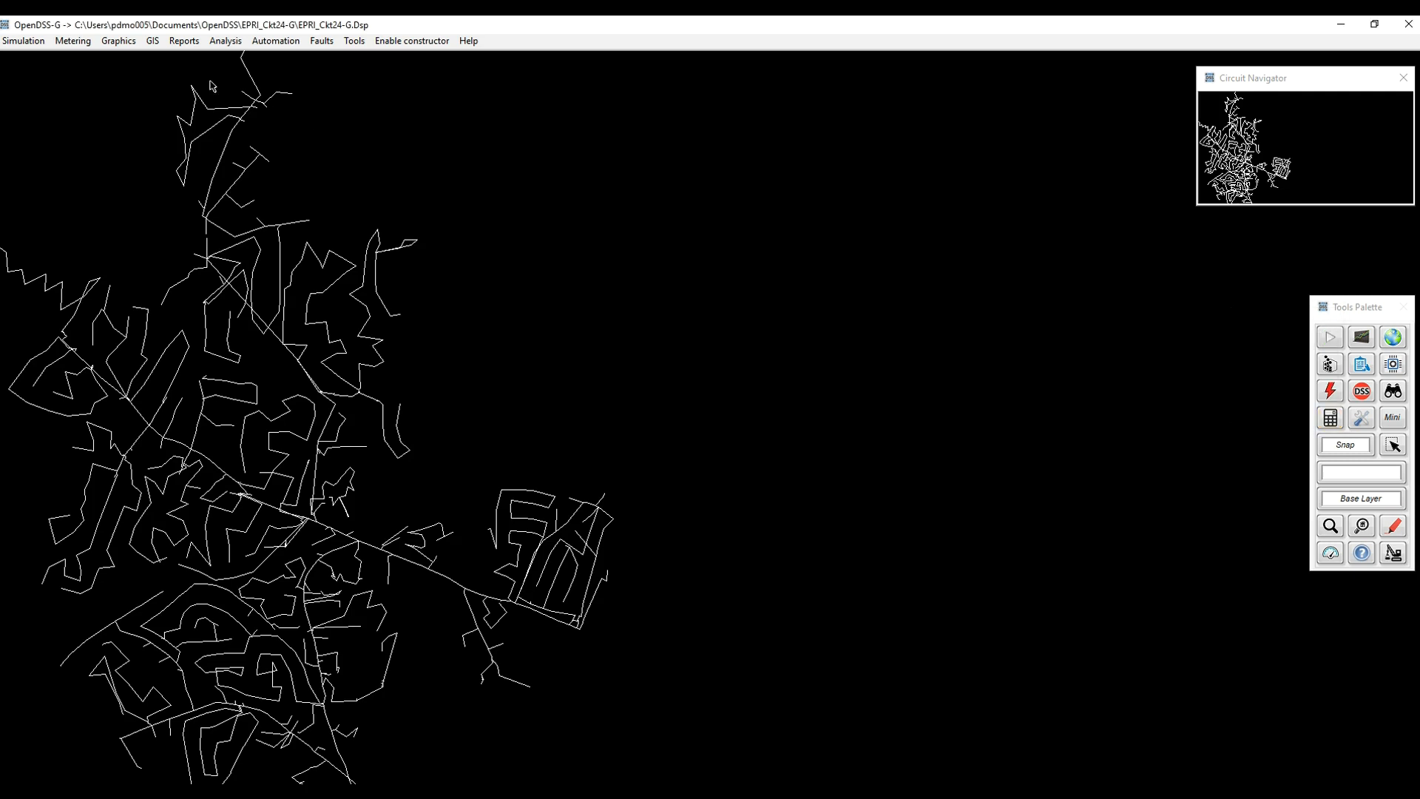
{"action": "left_click", "coordinate": [226, 42]}
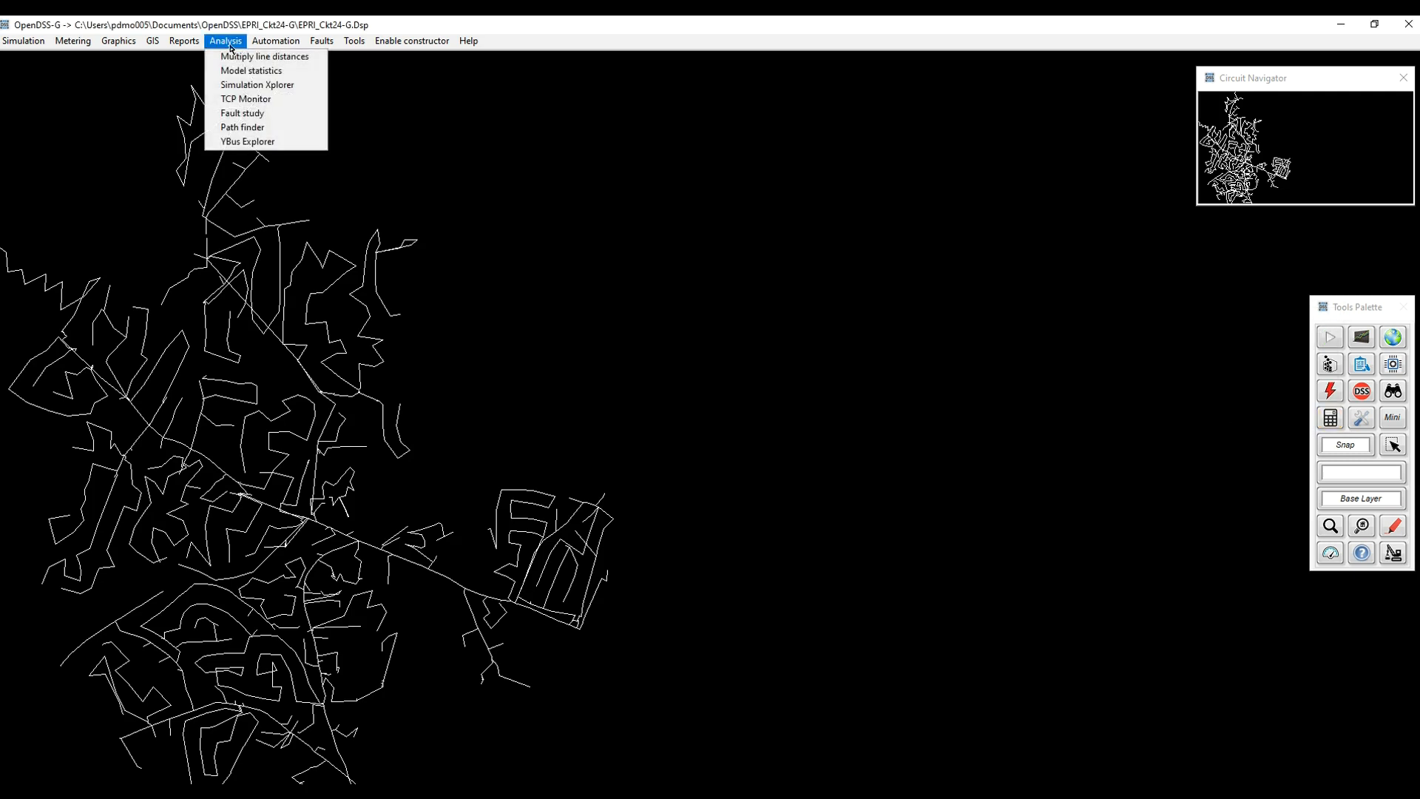
{"action": "left_click", "coordinate": [249, 142]}
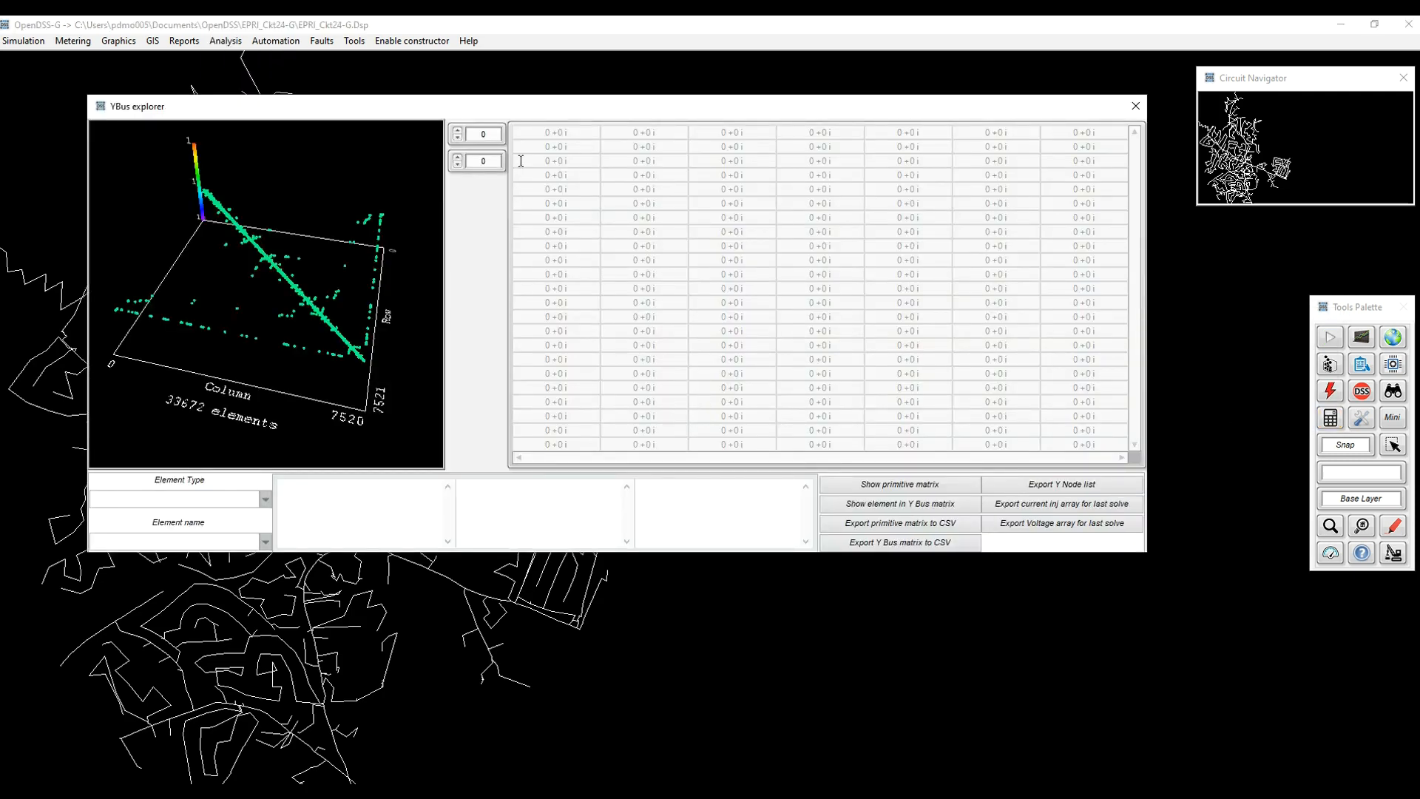
{"action": "left_click_drag", "start_coordinate": [531, 111], "coordinate": [595, 153]}
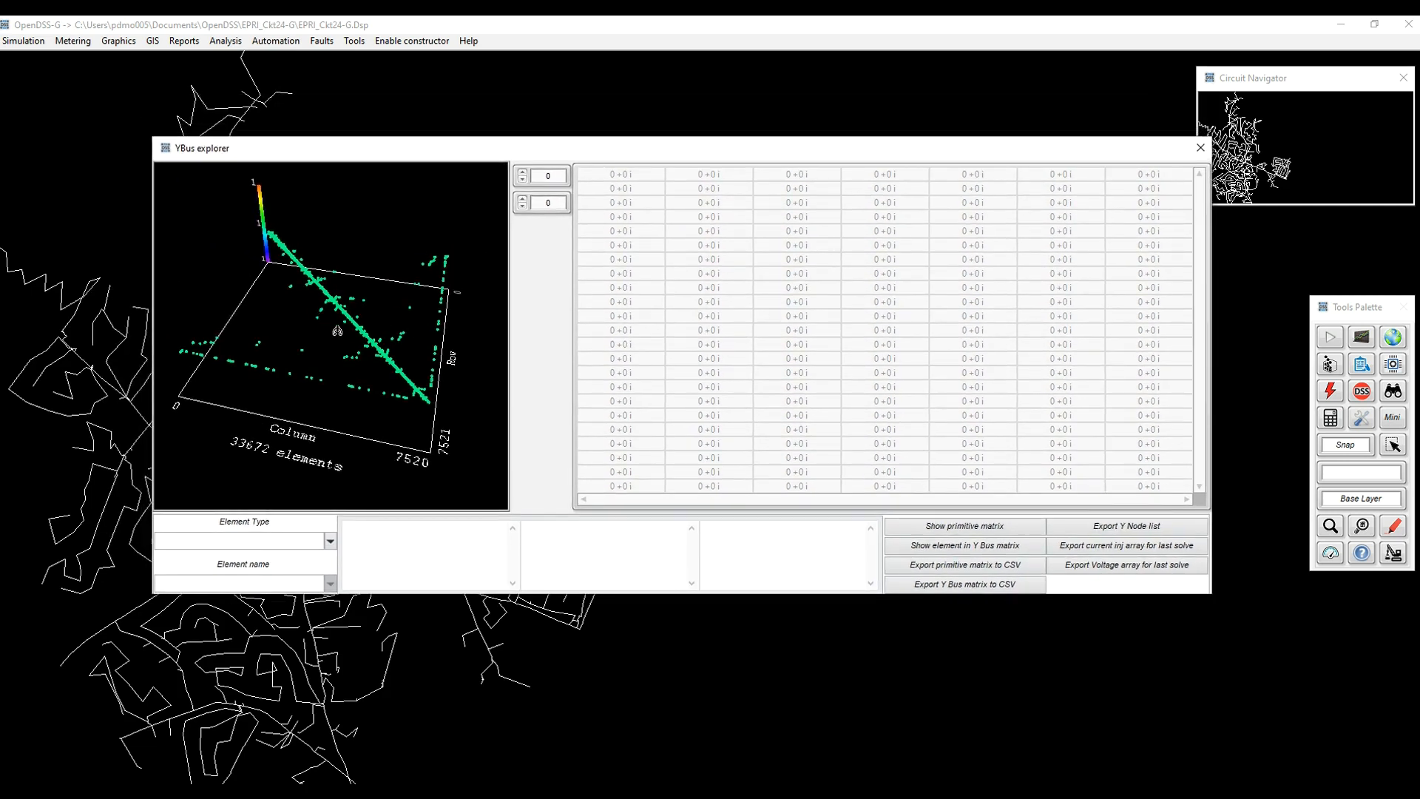
Rotate the 33672-element sparsity plot into a tilted 3-D perspective.
{"action": "mouse_move", "coordinate": [361, 357]}
{"action": "left_mouse_down"}
{"action": "mouse_move", "coordinate": [389, 278]}
{"action": "mouse_move", "coordinate": [347, 346]}
{"action": "mouse_move", "coordinate": [358, 362]}
{"action": "left_mouse_up"}
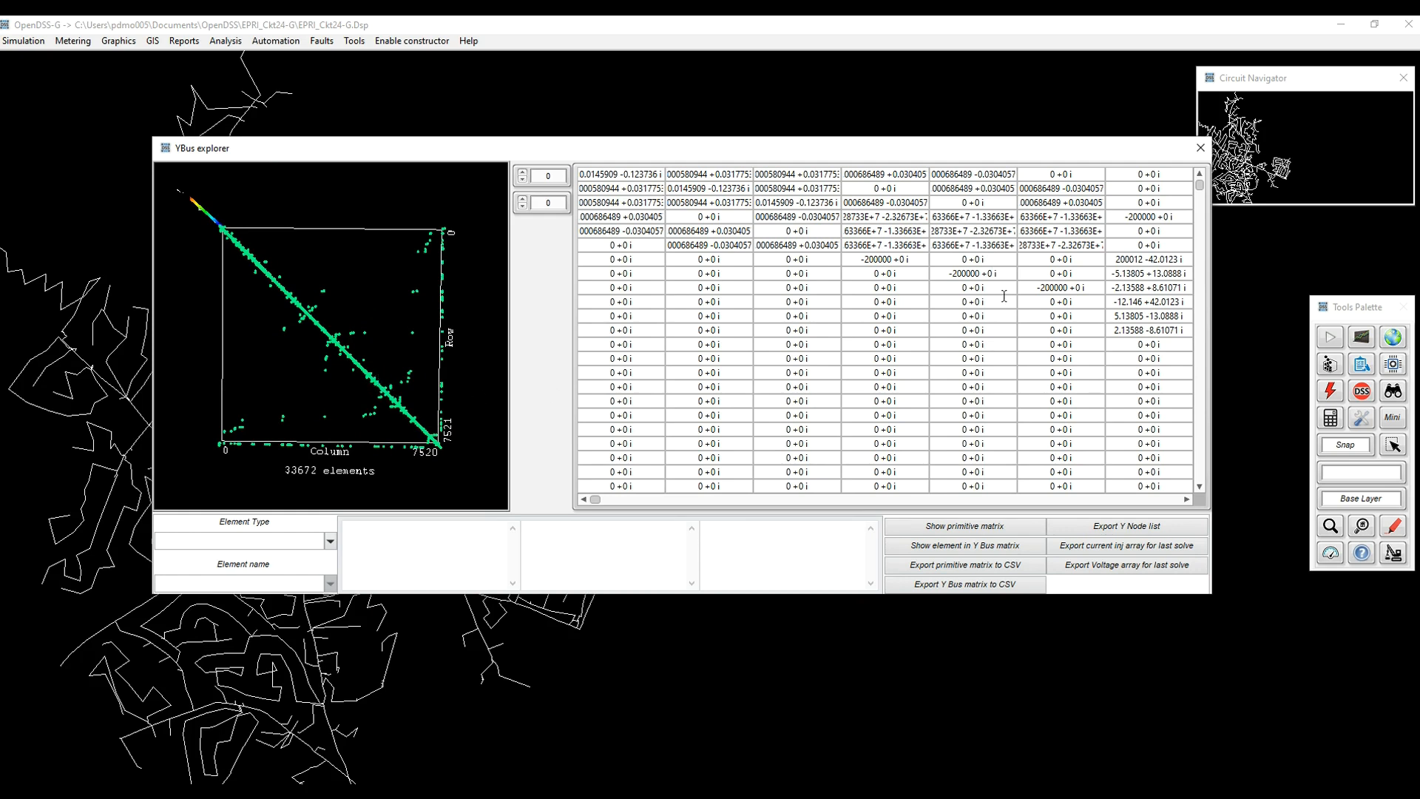
{"action": "left_click_drag", "start_coordinate": [434, 440], "coordinate": [379, 420]}
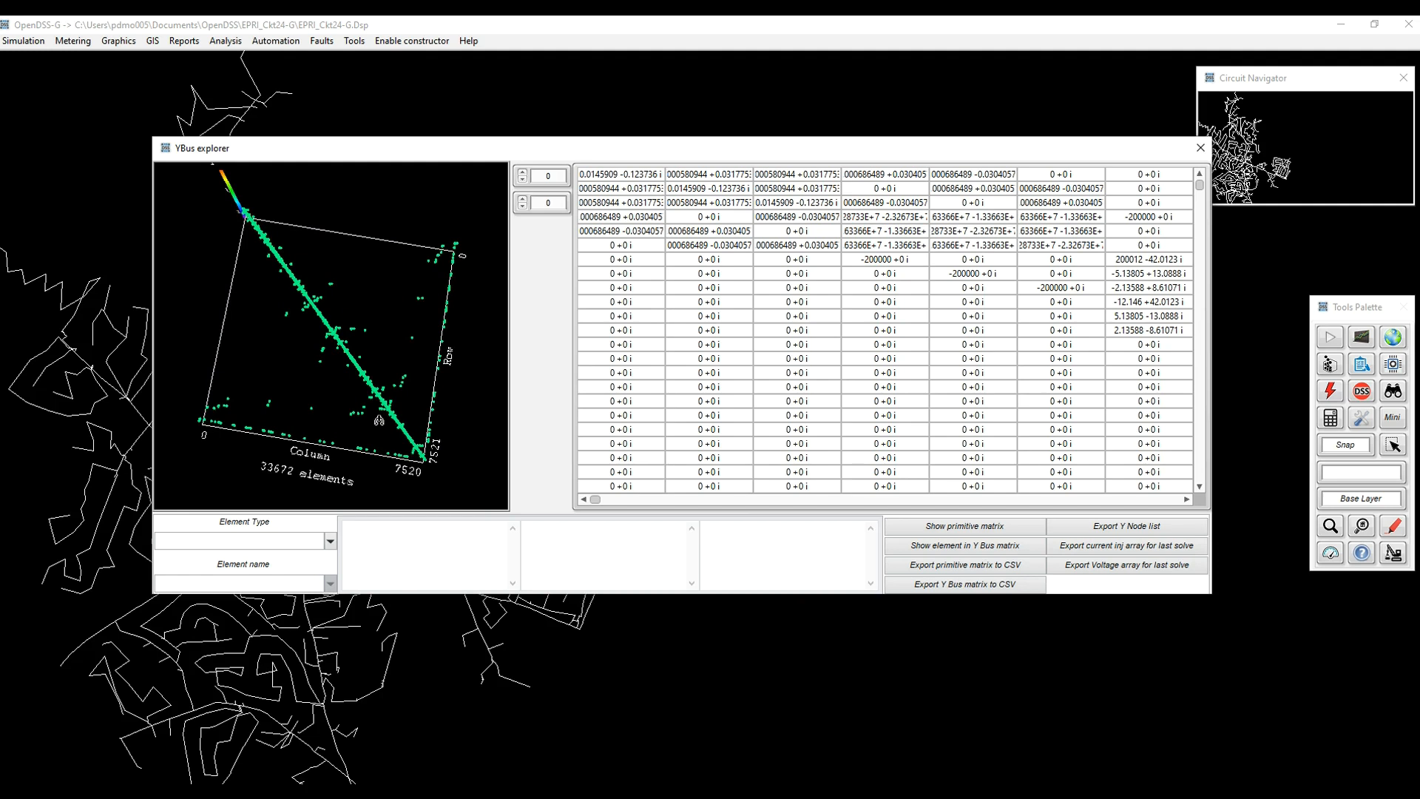
{"action": "left_click_drag", "start_coordinate": [393, 462], "coordinate": [390, 441]}
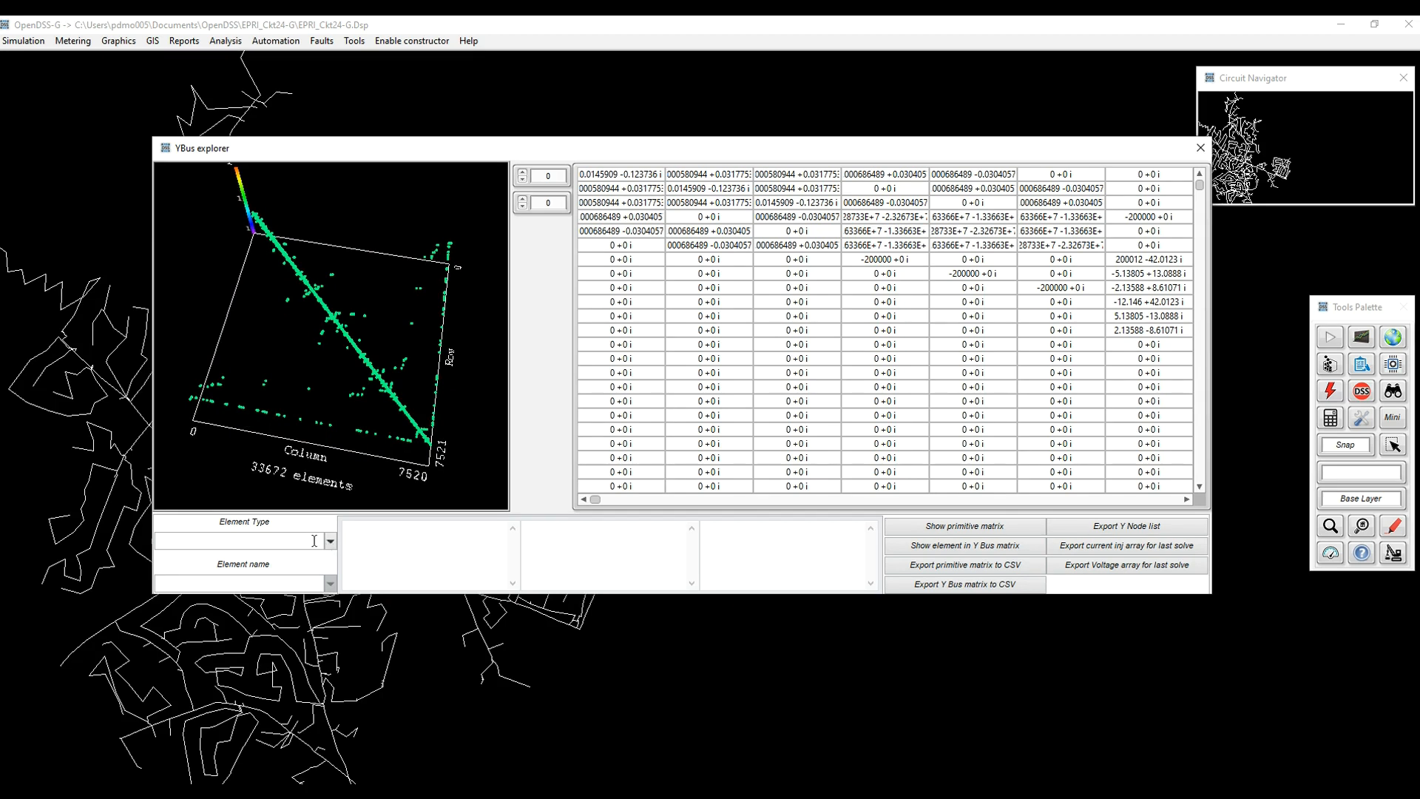
Set Element Type to Load and select load 943070200 from the element names.
{"action": "type", "text": "Load"}
{"action": "left_click", "coordinate": [330, 583]}
{"action": "left_click_drag", "start_coordinate": [317, 614], "coordinate": [317, 661]}
{"action": "left_click", "coordinate": [244, 627]}
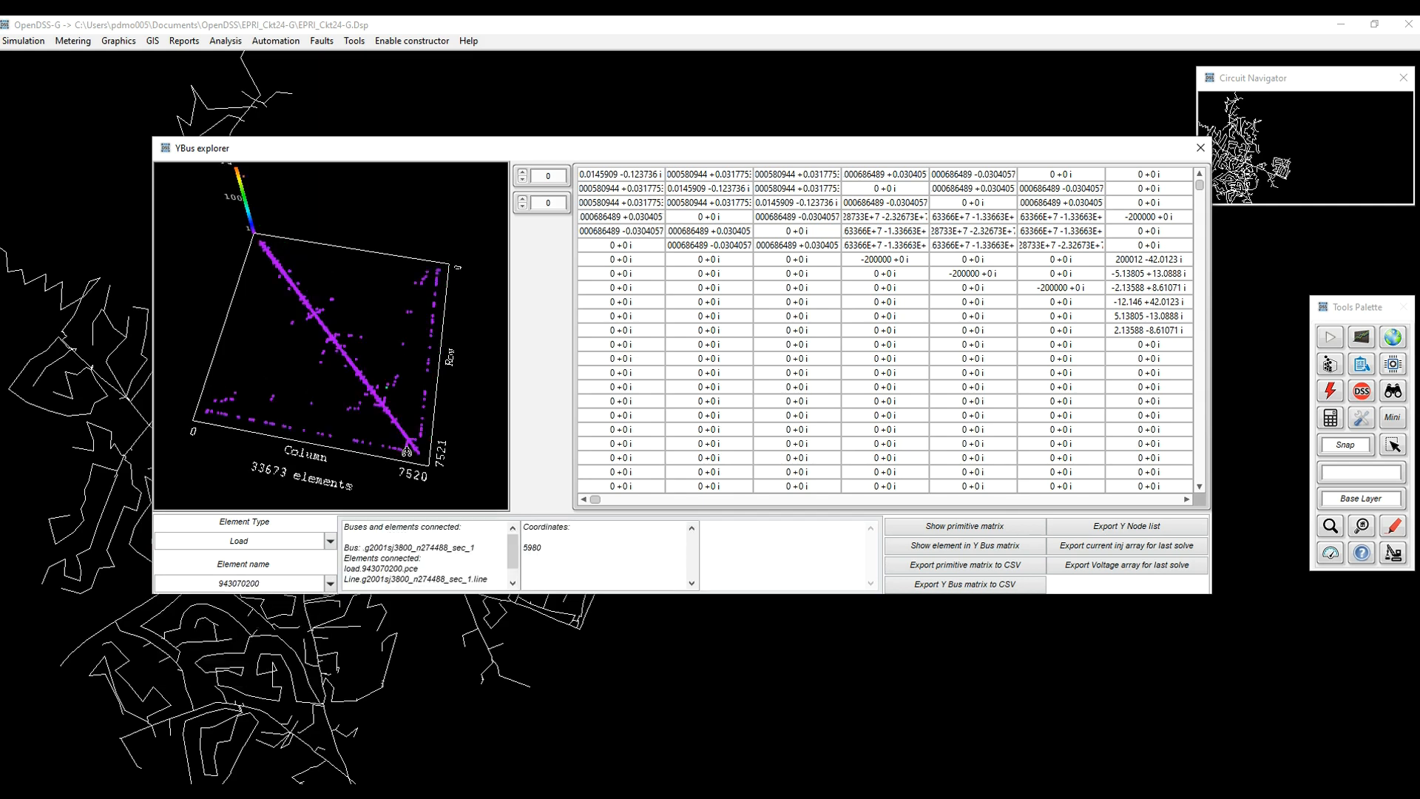
Rotate and zoom the 3-D plot until the diagonal runs horizontally.
{"action": "left_click_drag", "start_coordinate": [388, 410], "coordinate": [361, 393]}
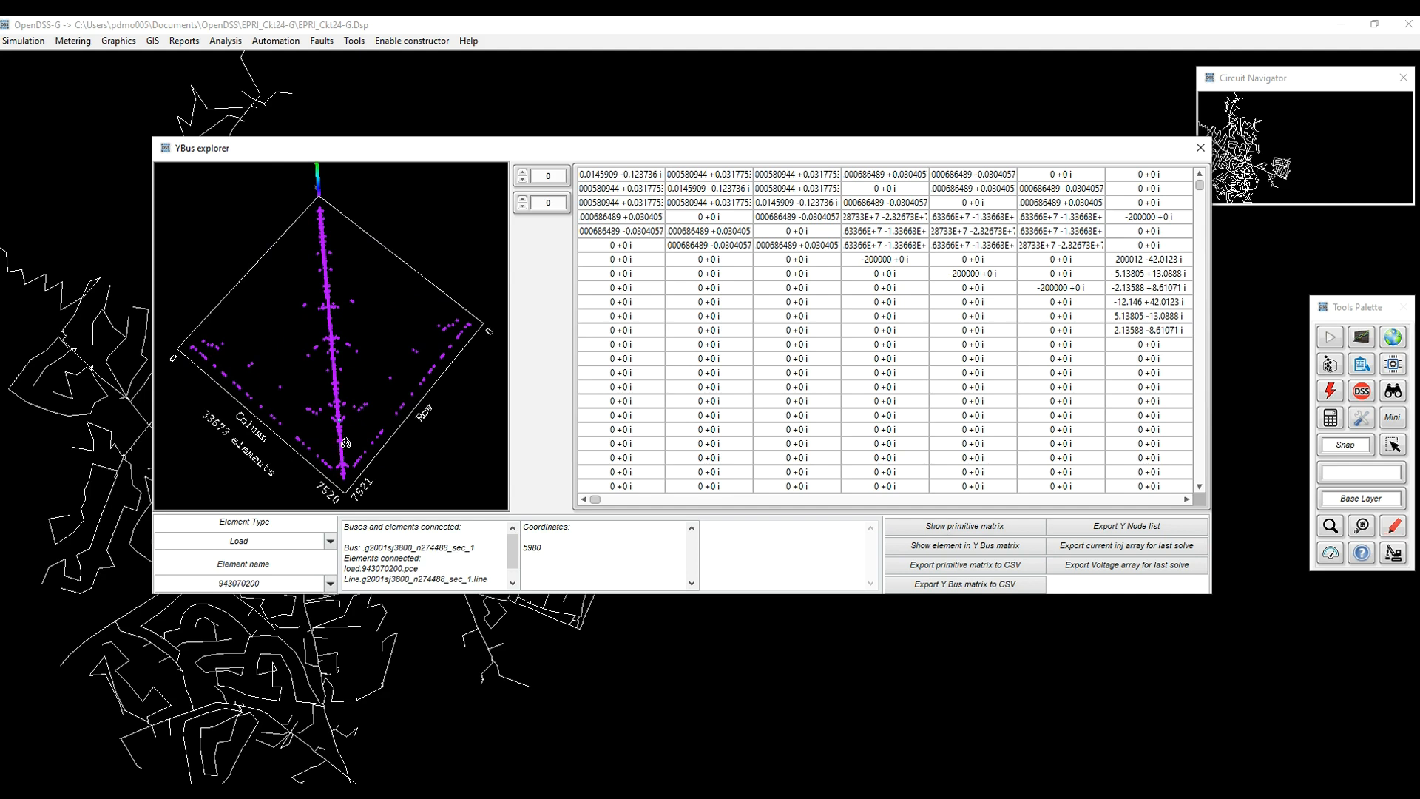
{"action": "scroll", "coordinate": [342, 444], "scroll_direction": "up", "scroll_amount": 5}
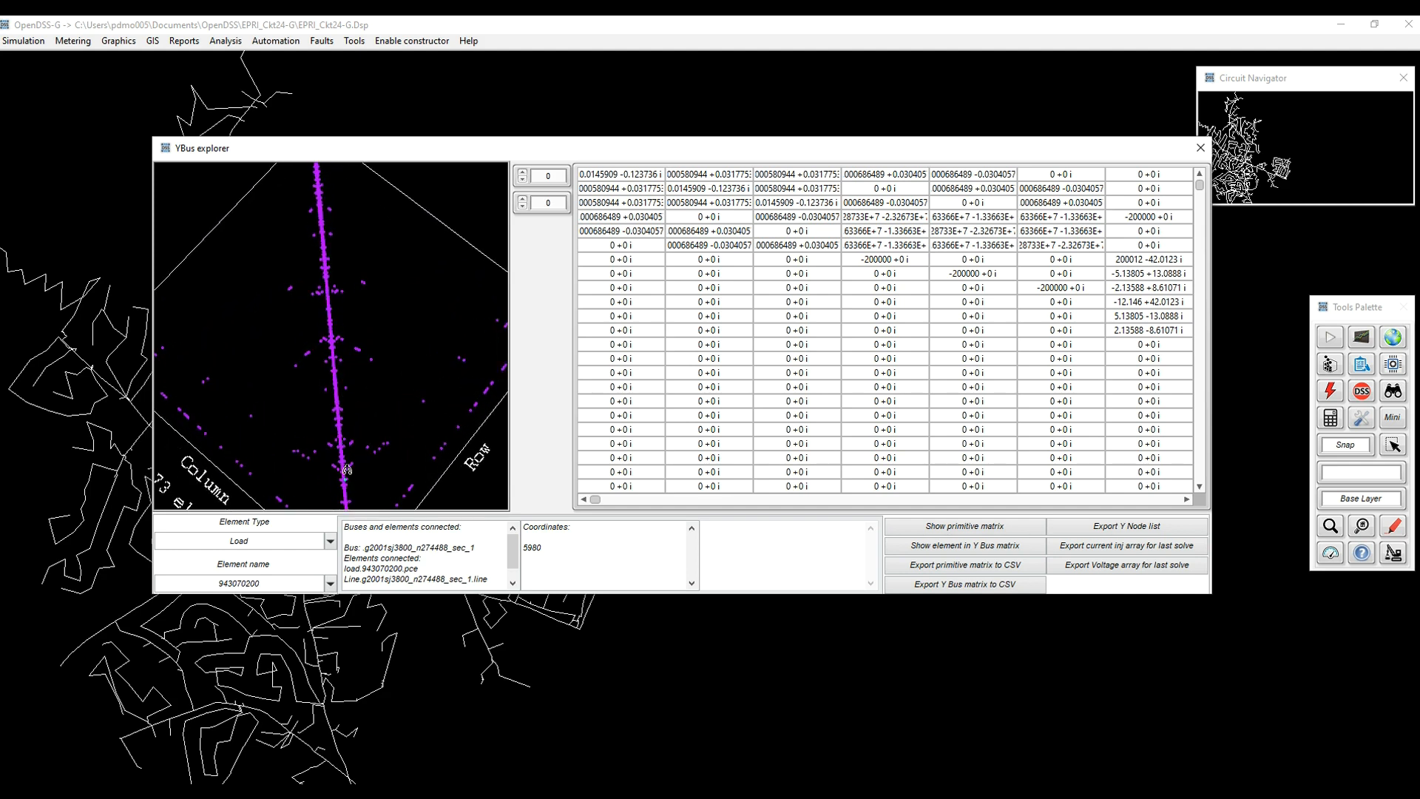
{"action": "scroll", "coordinate": [347, 459], "scroll_direction": "up", "scroll_amount": 5}
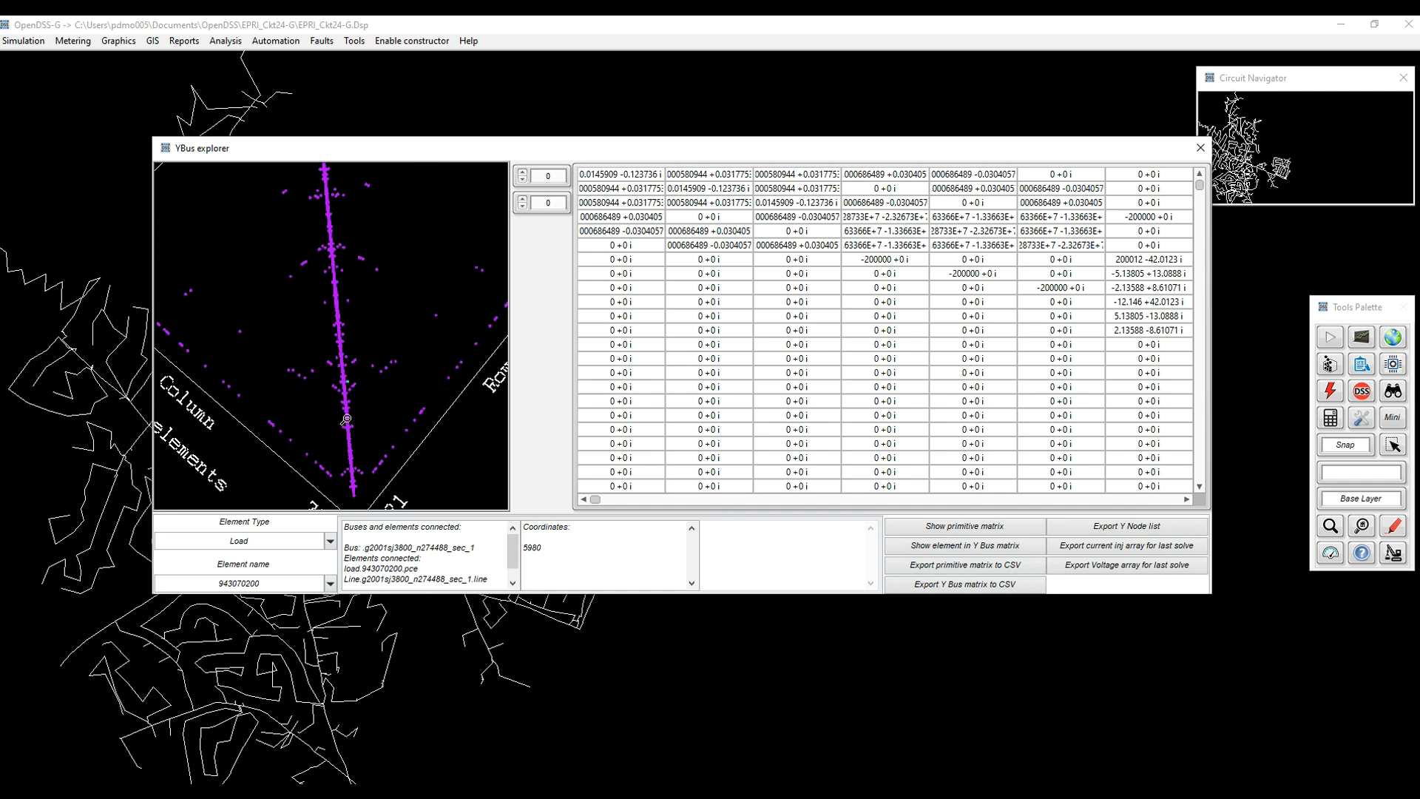
{"action": "scroll", "coordinate": [350, 385], "scroll_direction": "up", "scroll_amount": 5}
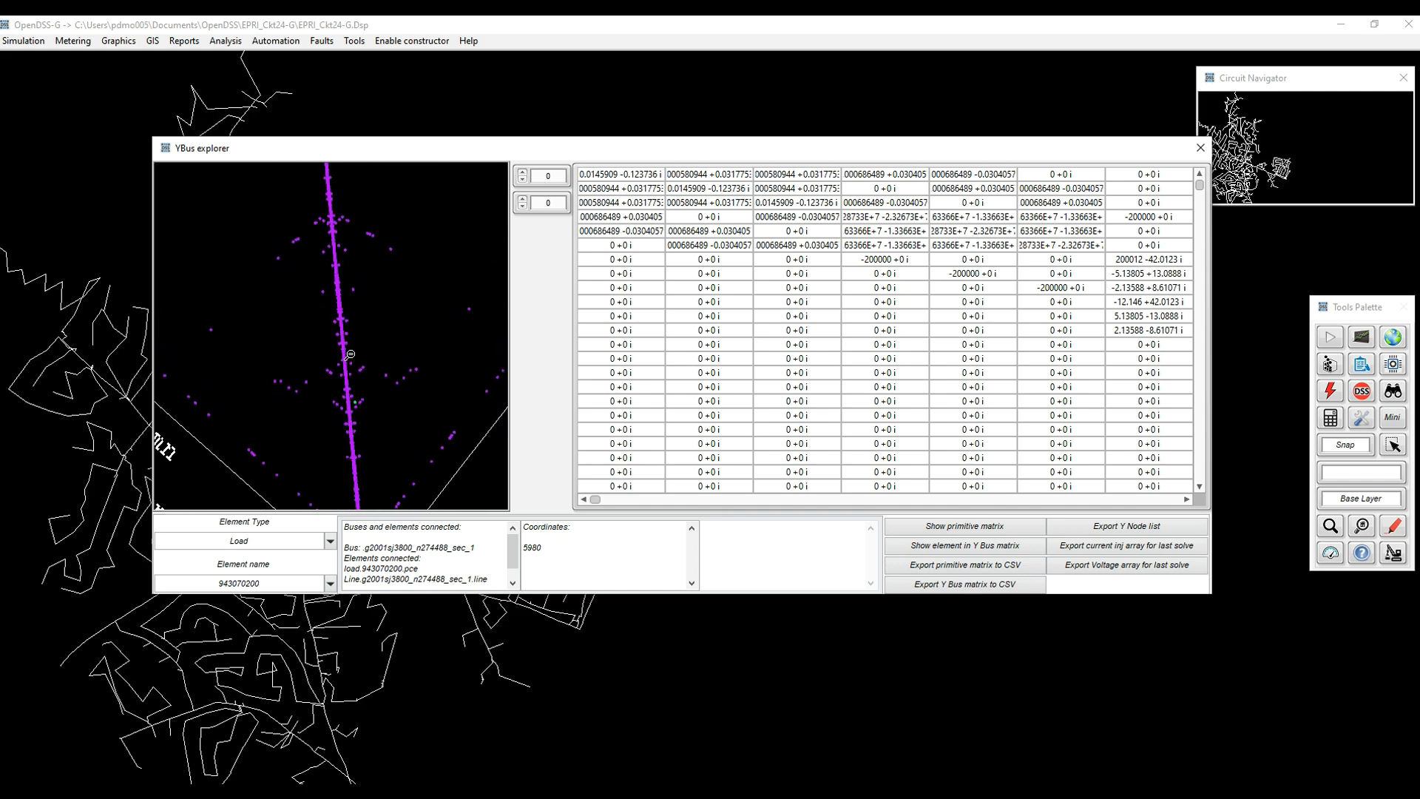
{"action": "left_click_drag", "start_coordinate": [350, 376], "coordinate": [426, 376]}
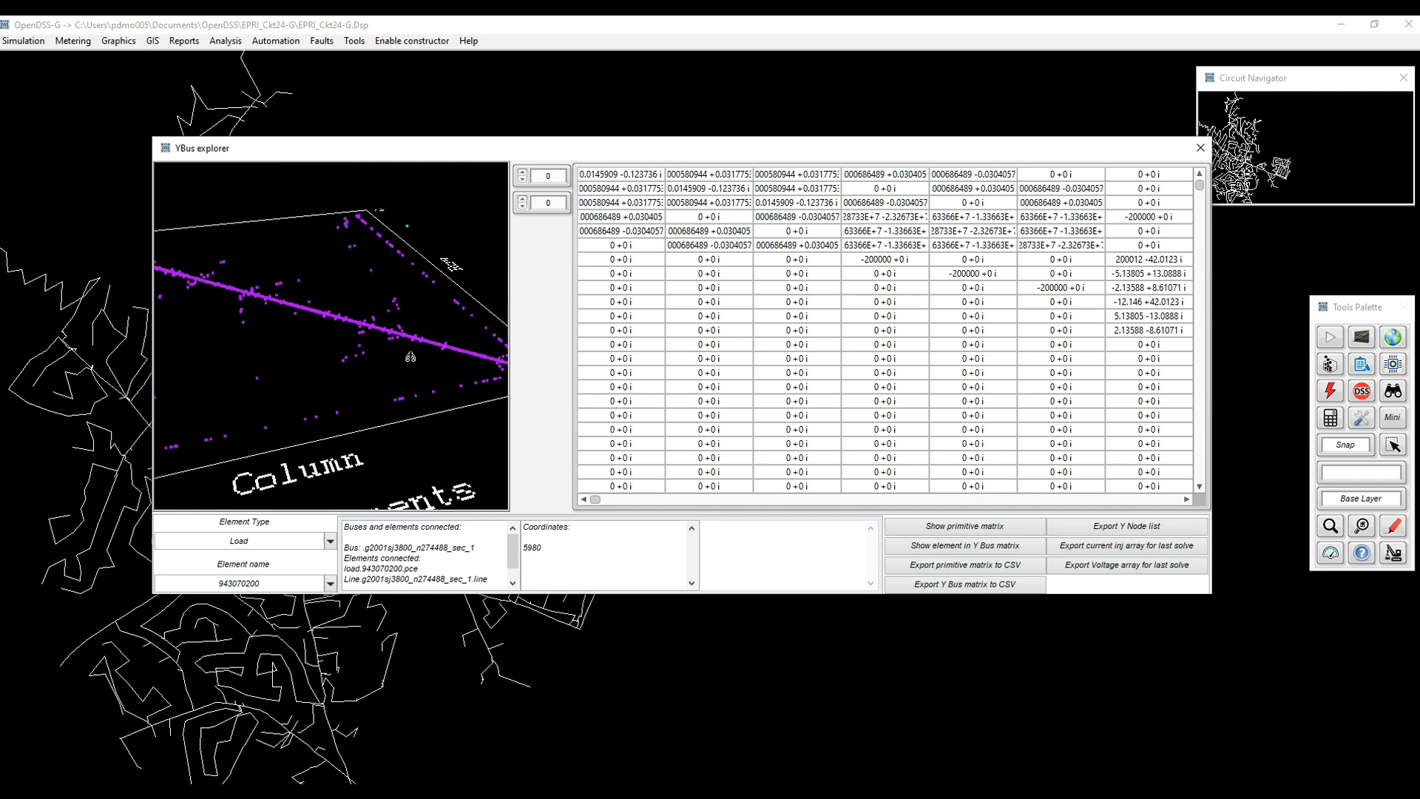
{"action": "scroll", "coordinate": [396, 323], "scroll_direction": "down", "scroll_amount": 4}
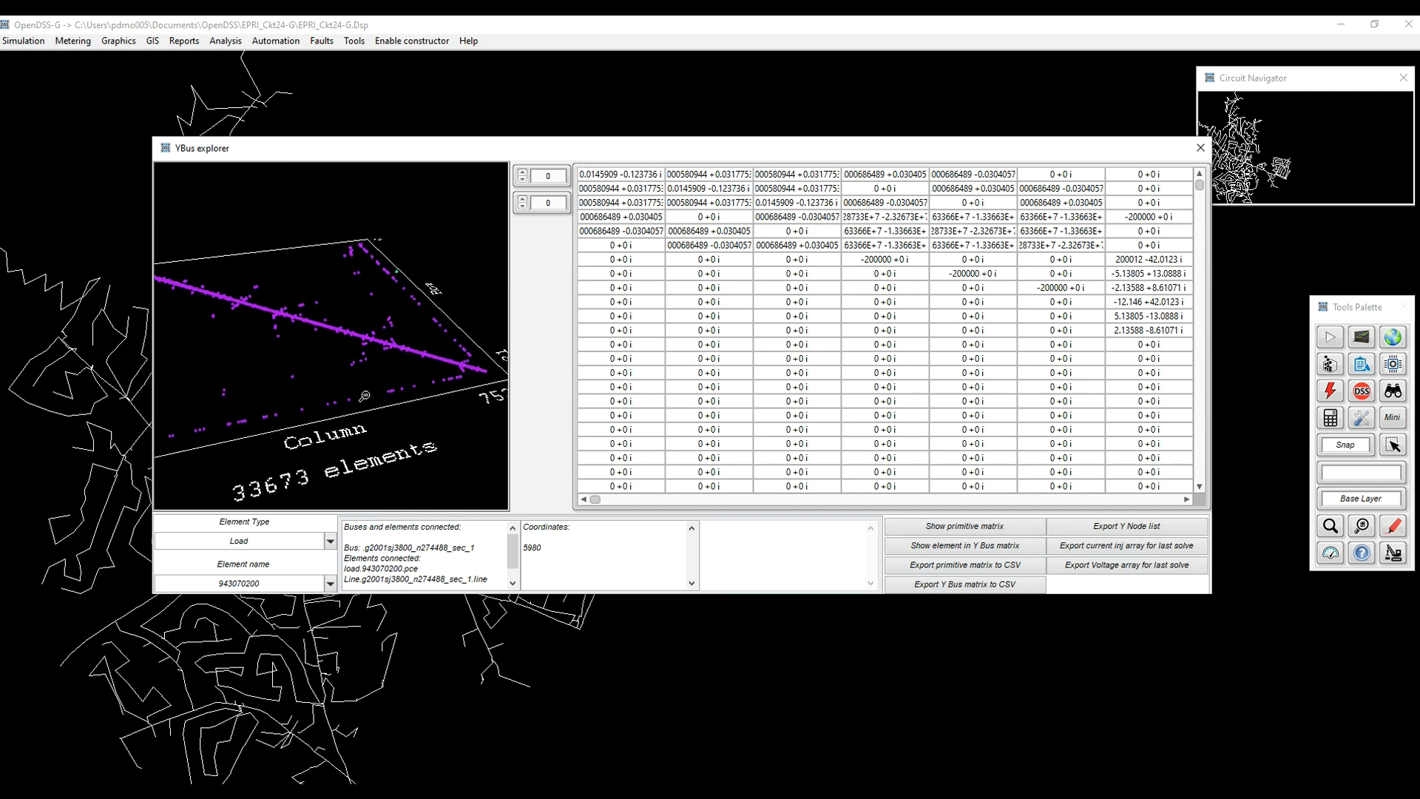
{"action": "left_click_drag", "start_coordinate": [352, 380], "coordinate": [320, 367]}
{"action": "left_click_drag", "start_coordinate": [376, 327], "coordinate": [313, 424]}
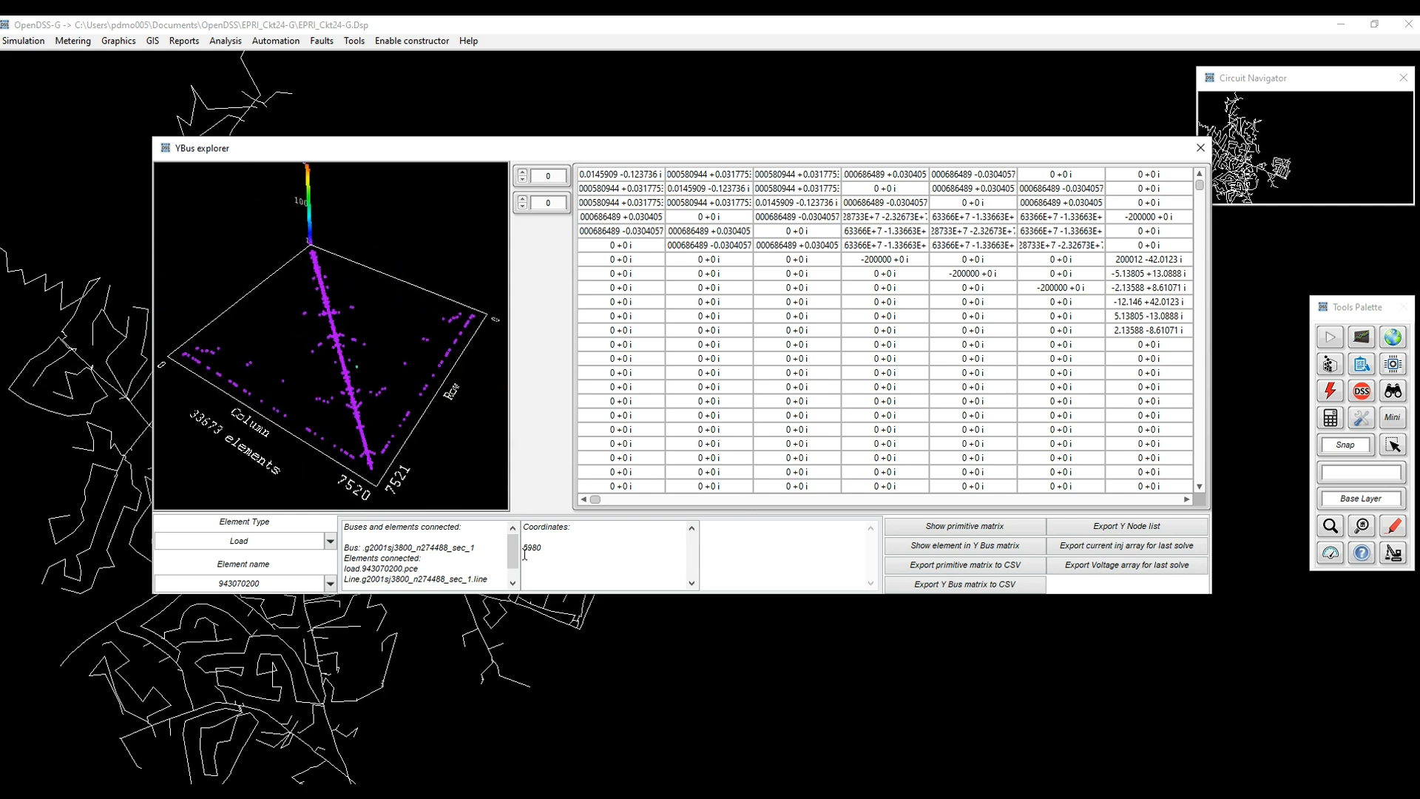
Jump to load 943070200's Y-bus entries at 5979, then review and close its 2x2 primitive matrix.
{"action": "left_click", "coordinate": [948, 551]}
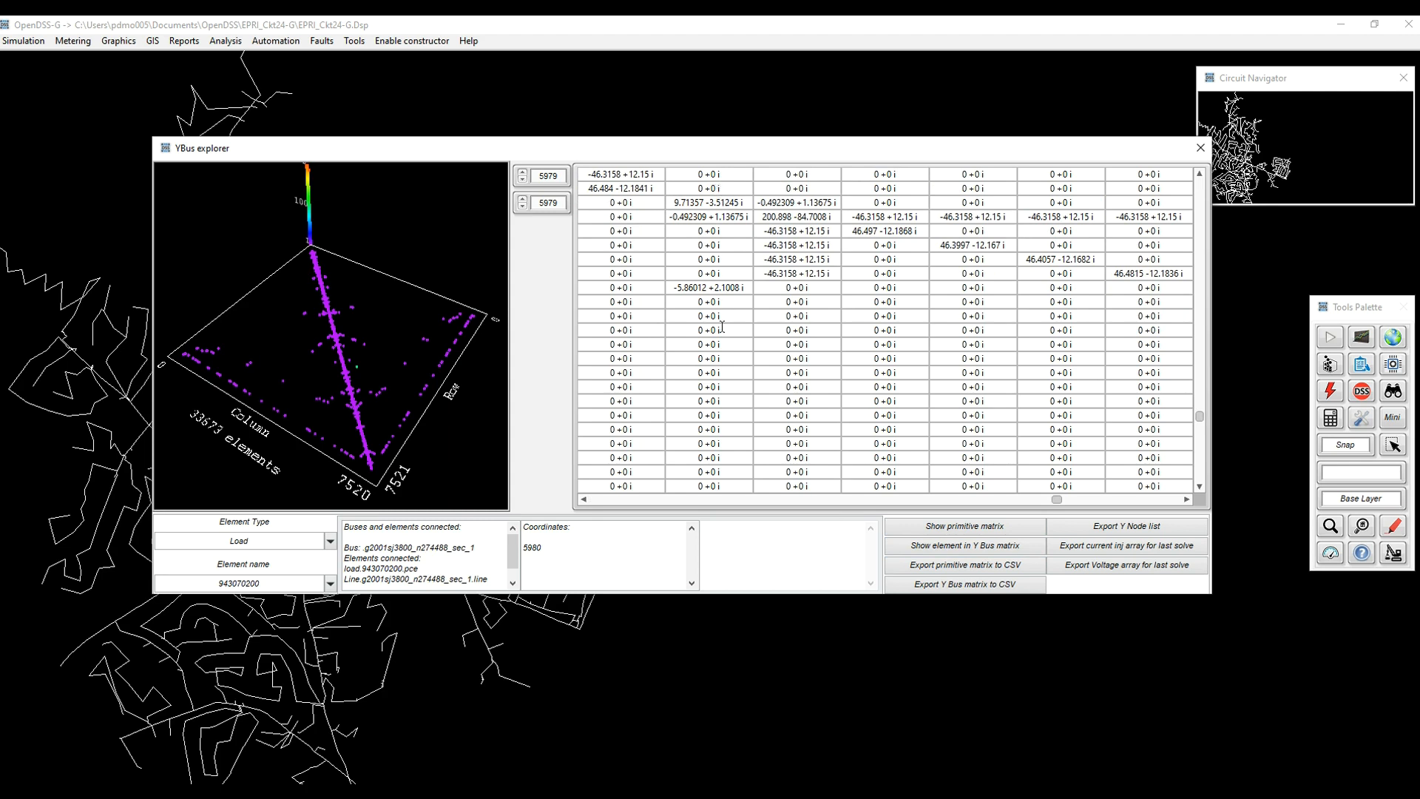
{"action": "left_click", "coordinate": [935, 531]}
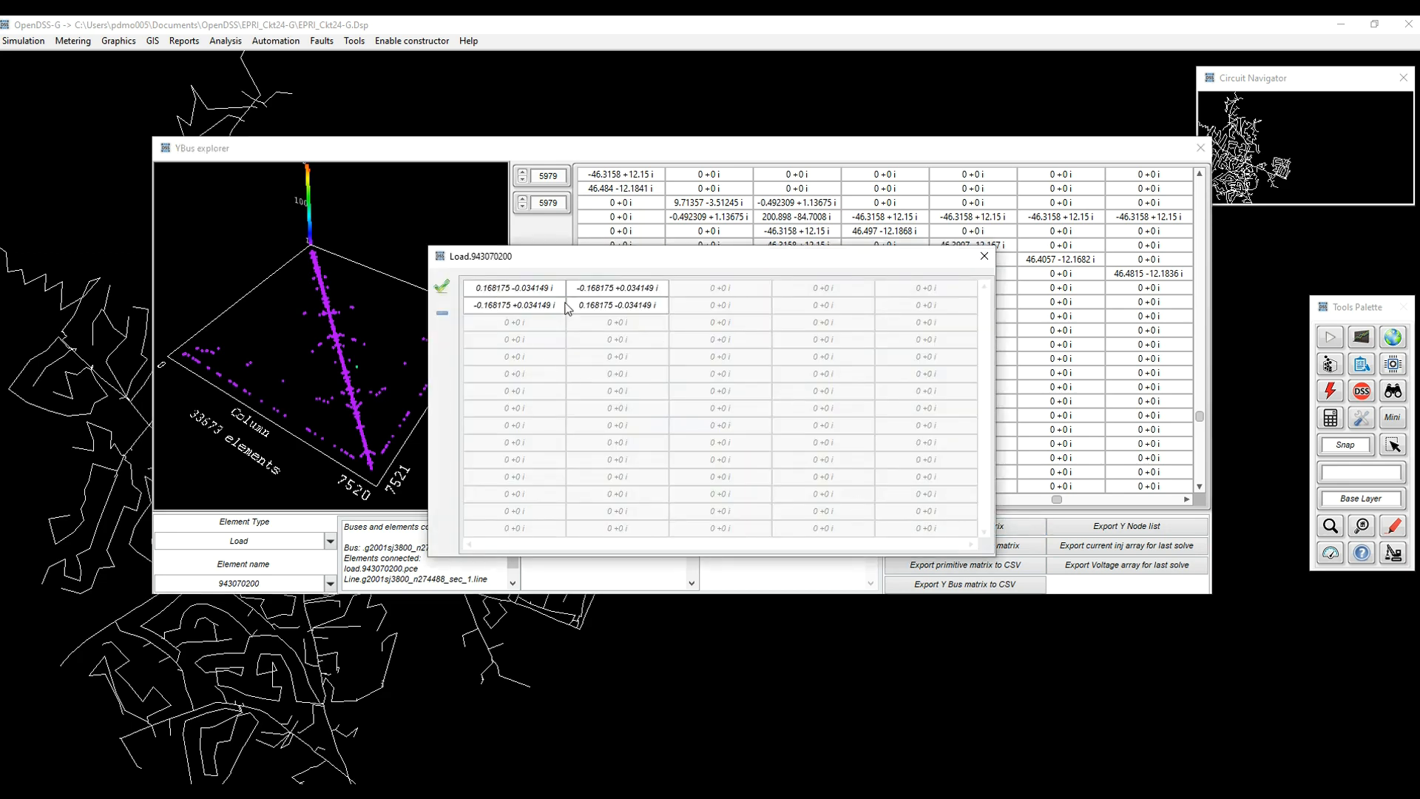
{"action": "left_click_drag", "start_coordinate": [673, 260], "coordinate": [918, 361]}
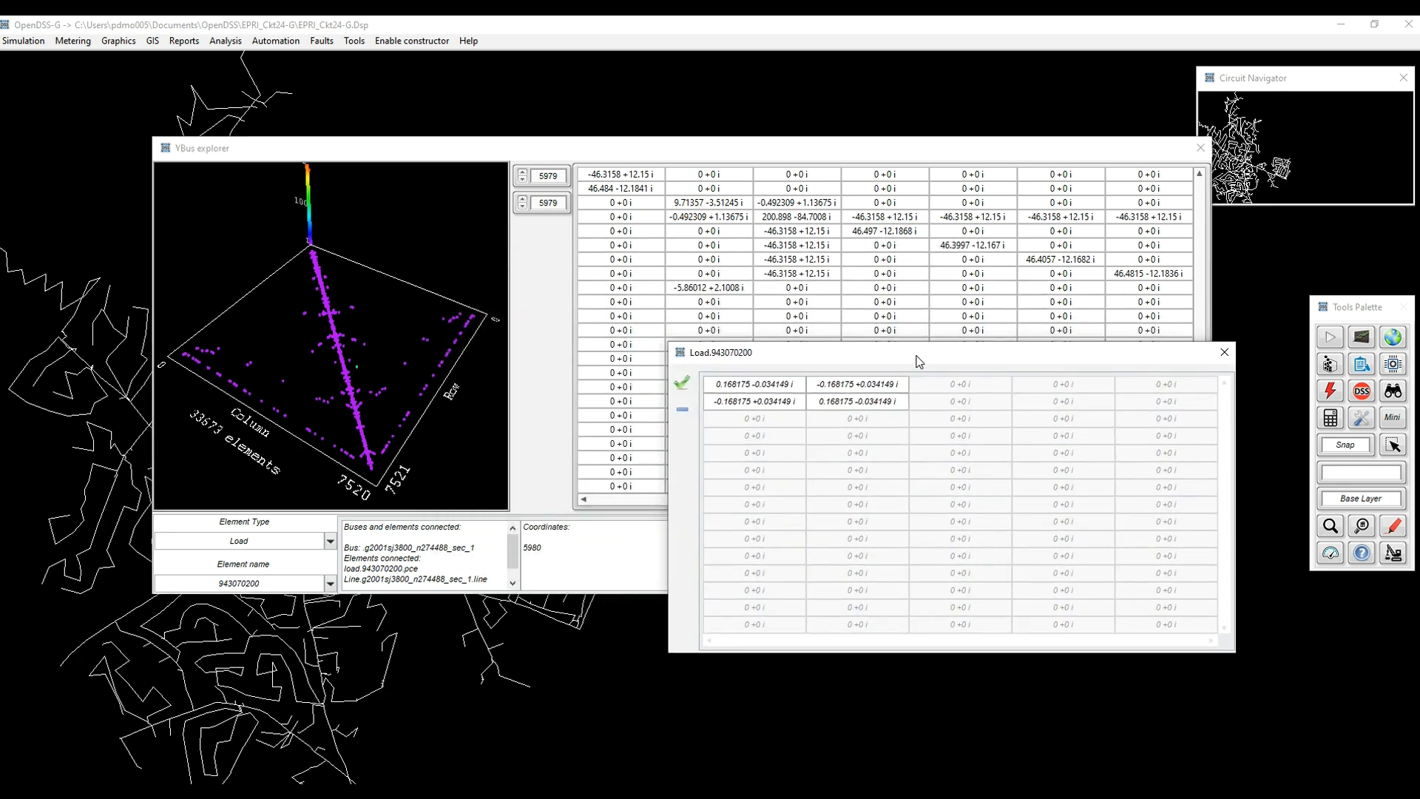
{"action": "left_click", "coordinate": [1225, 354]}
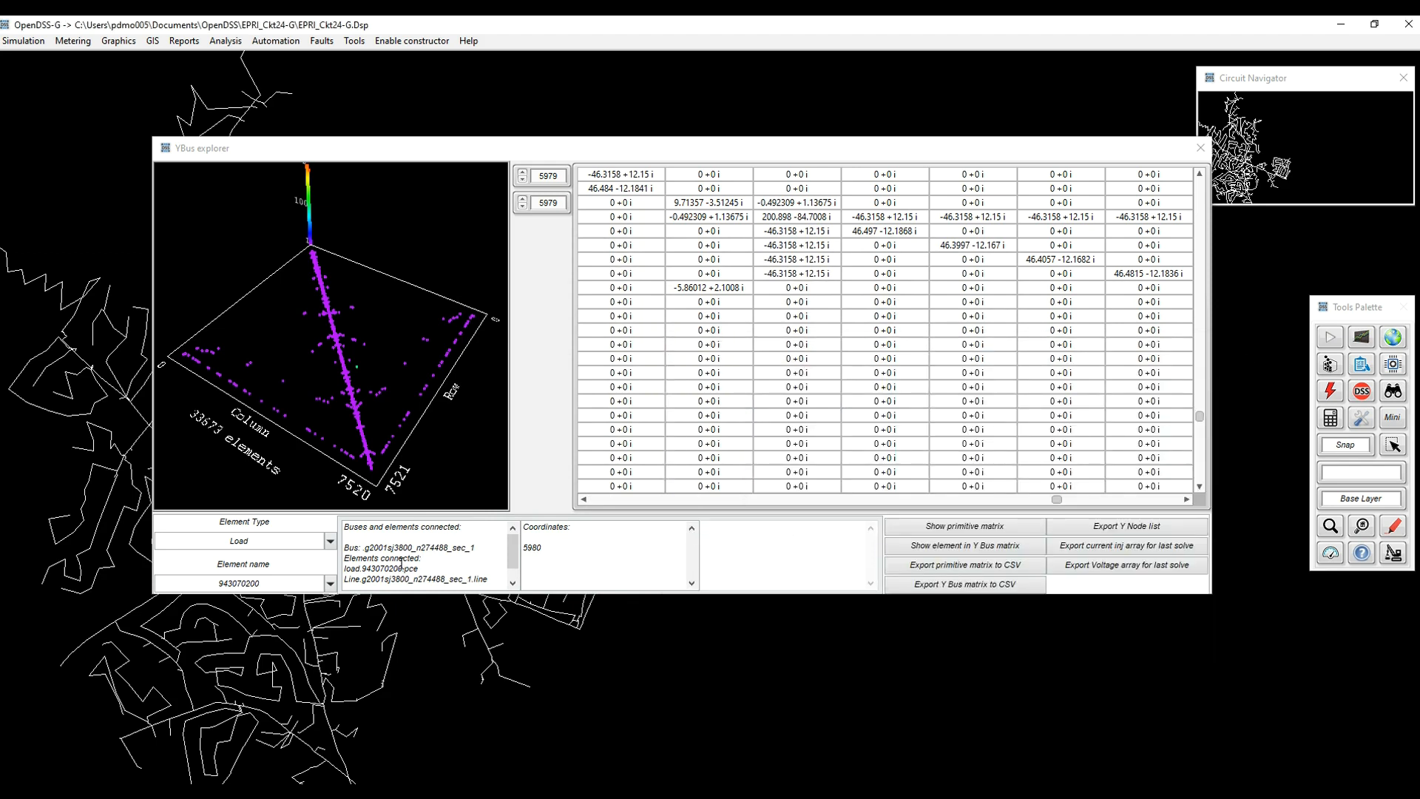
Change Element Type to Line, pick line 05410_339569oh, and flatten the plot's diagonal.
{"action": "scroll", "coordinate": [433, 557], "scroll_direction": "down", "scroll_amount": 1}
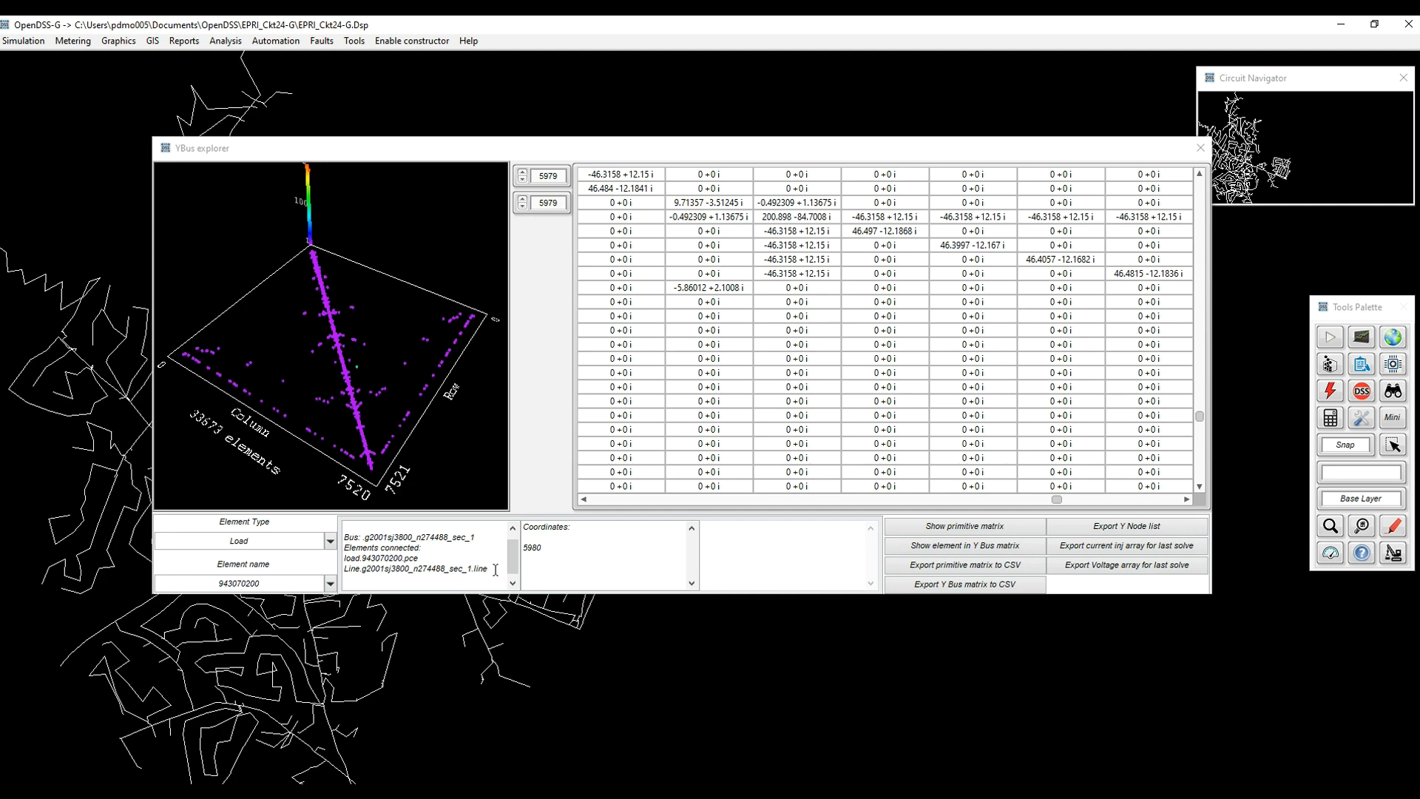
{"action": "scroll", "coordinate": [495, 569], "scroll_direction": "up", "scroll_amount": 1}
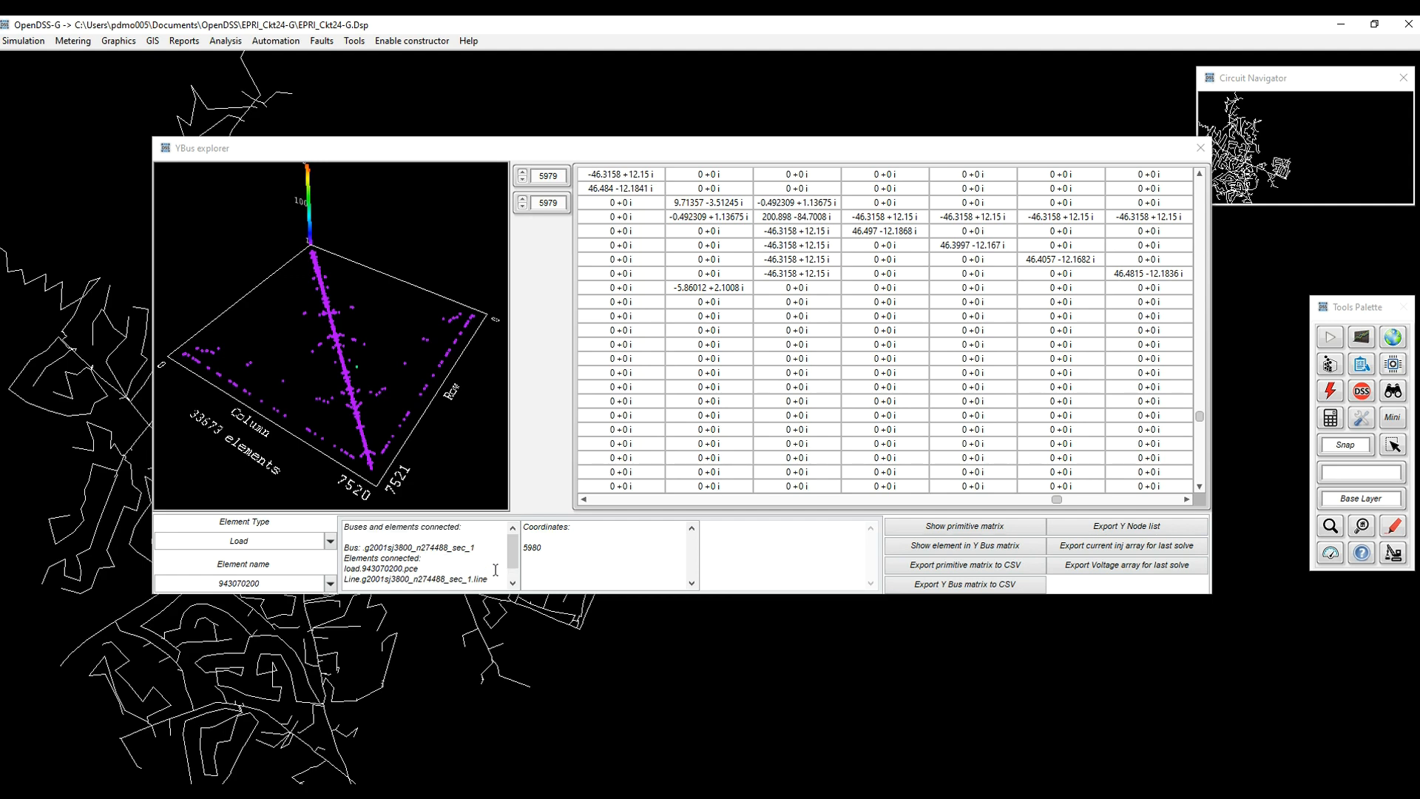
{"action": "left_click_drag", "start_coordinate": [295, 541], "coordinate": [173, 544]}
{"action": "type", "text": "Line"}
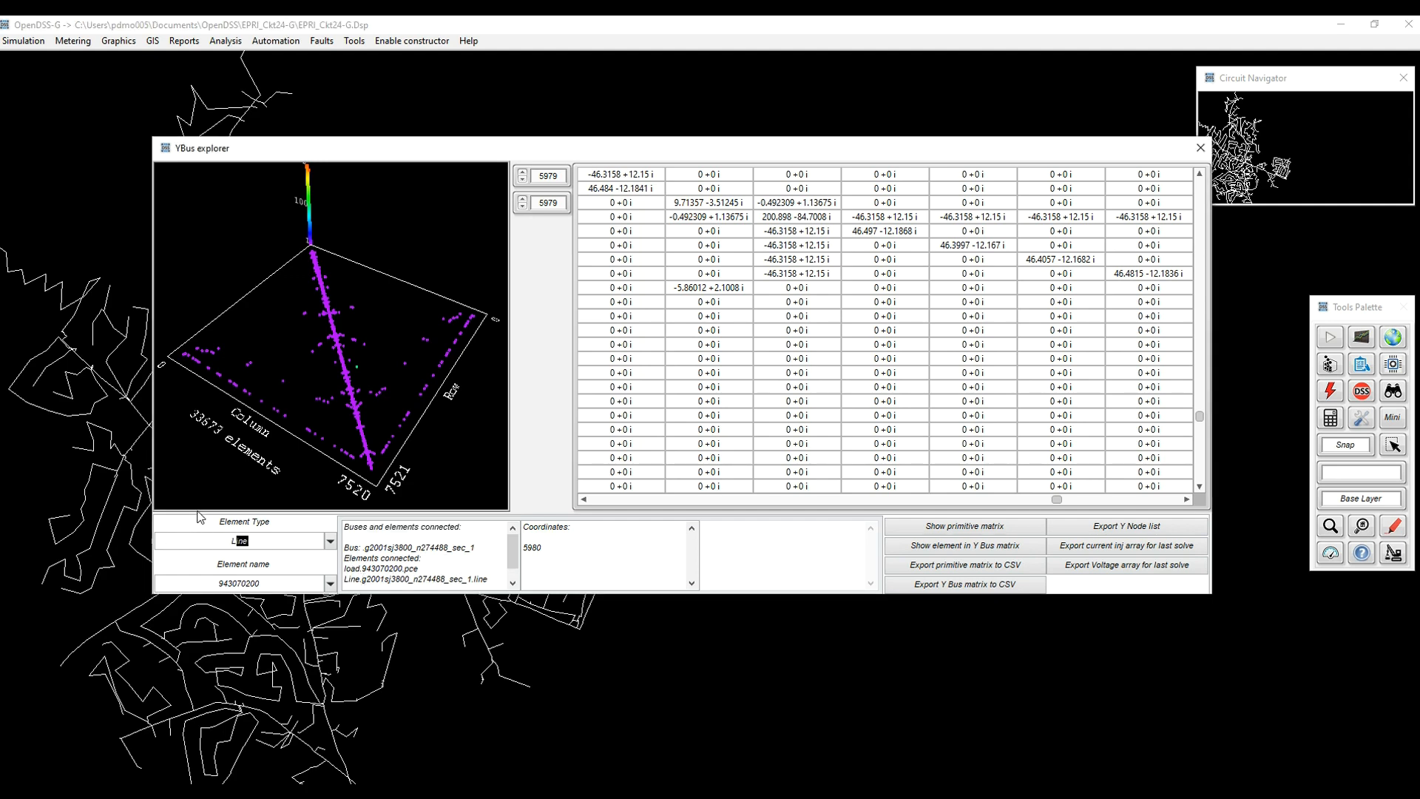
{"action": "left_click", "coordinate": [330, 584]}
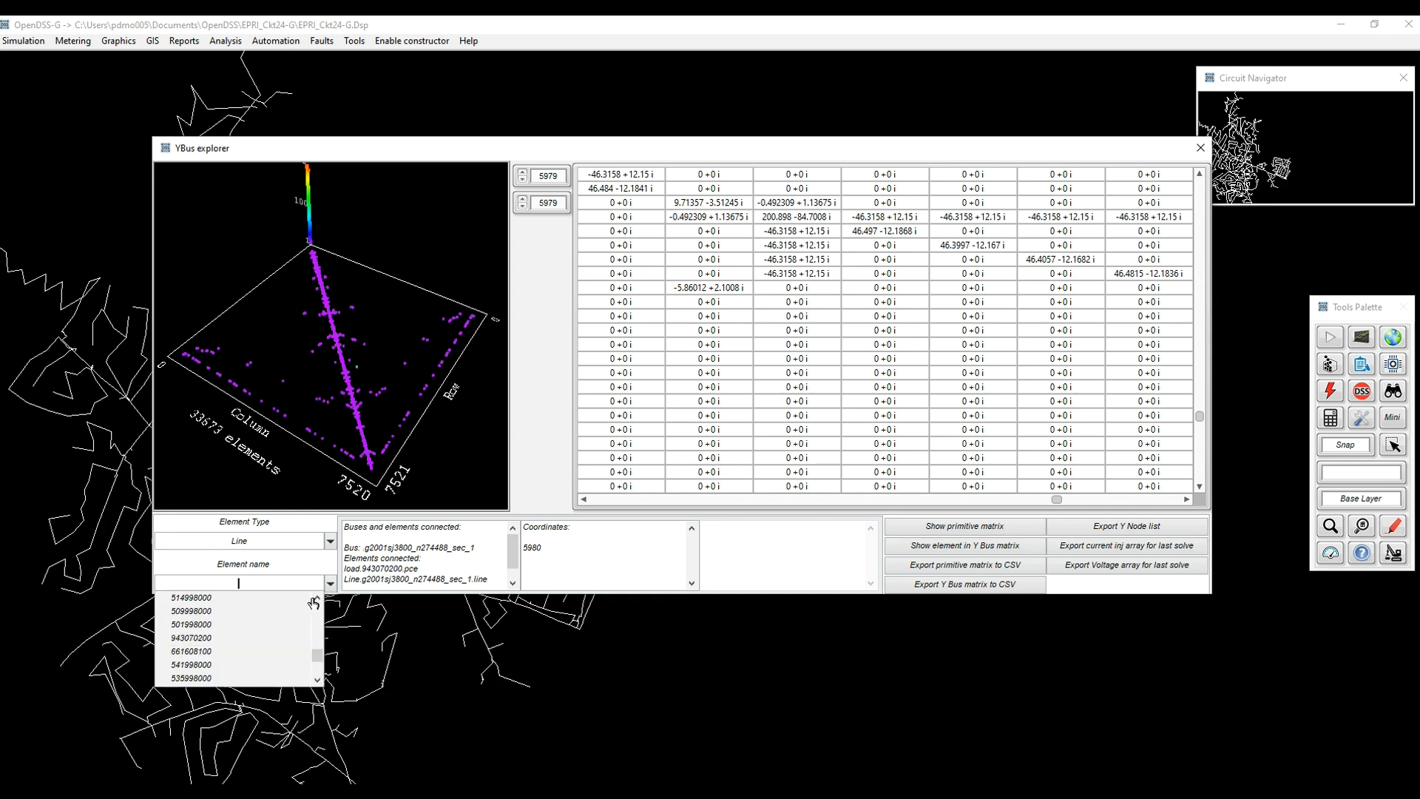
{"action": "left_click", "coordinate": [292, 569]}
{"action": "left_click", "coordinate": [331, 585]}
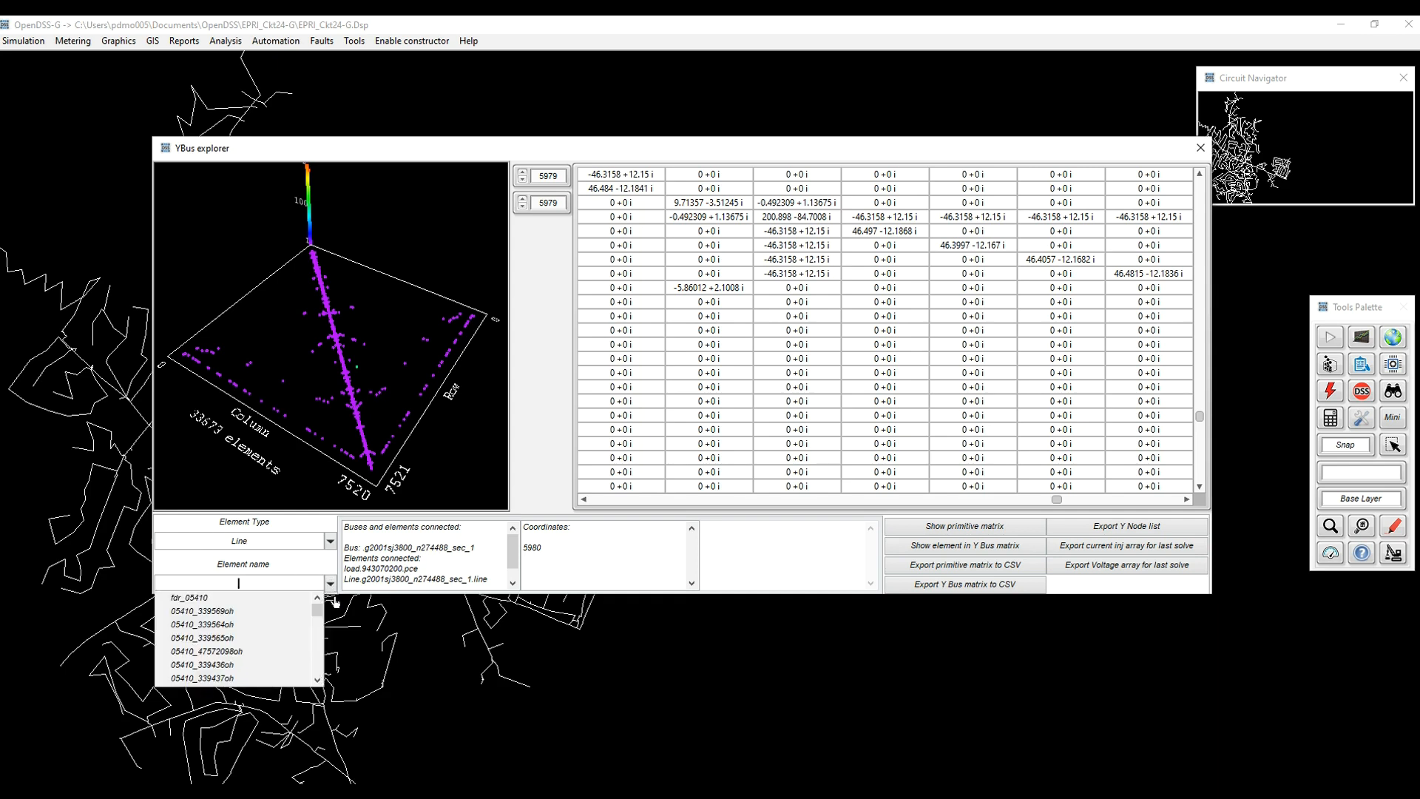
{"action": "left_click", "coordinate": [320, 630]}
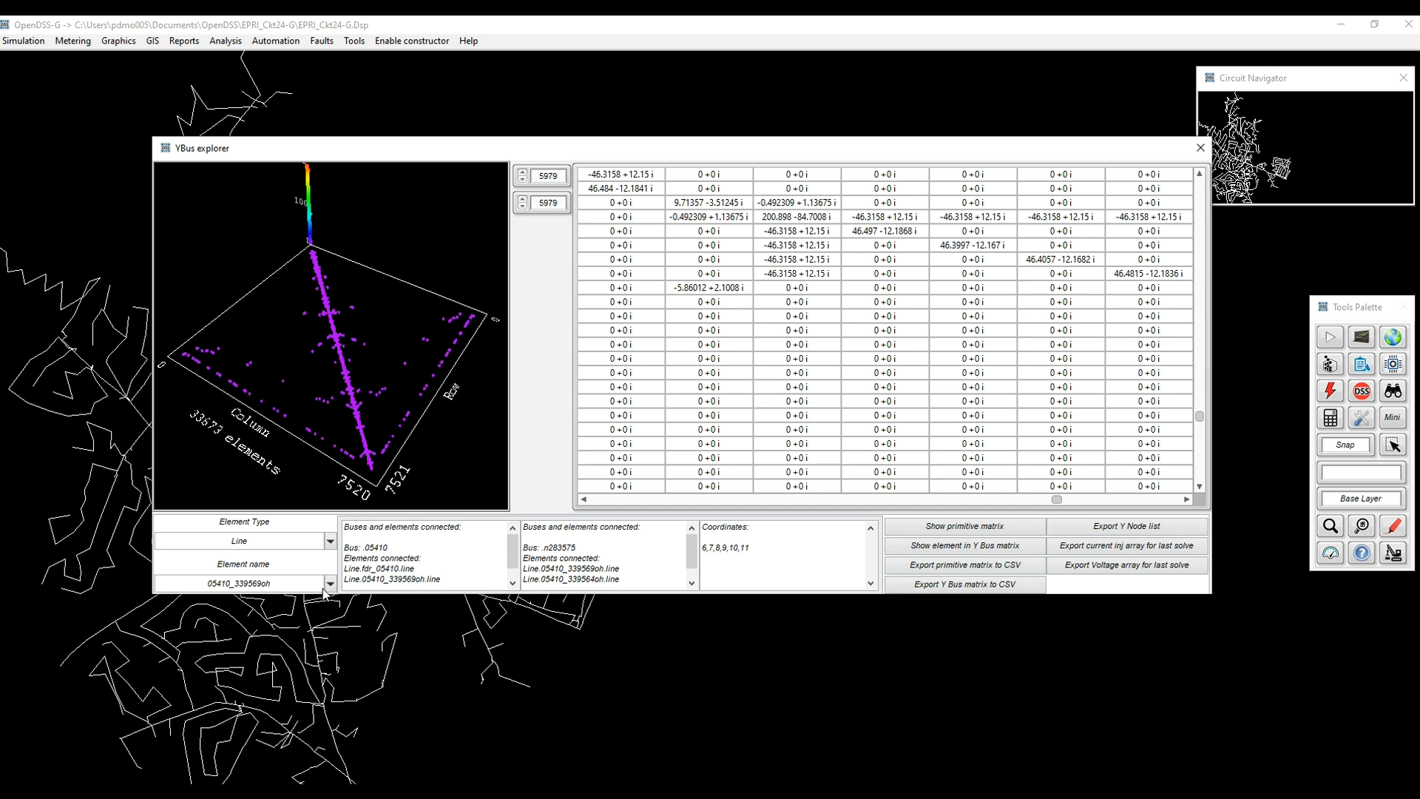
{"action": "left_click_drag", "start_coordinate": [255, 373], "coordinate": [348, 374]}
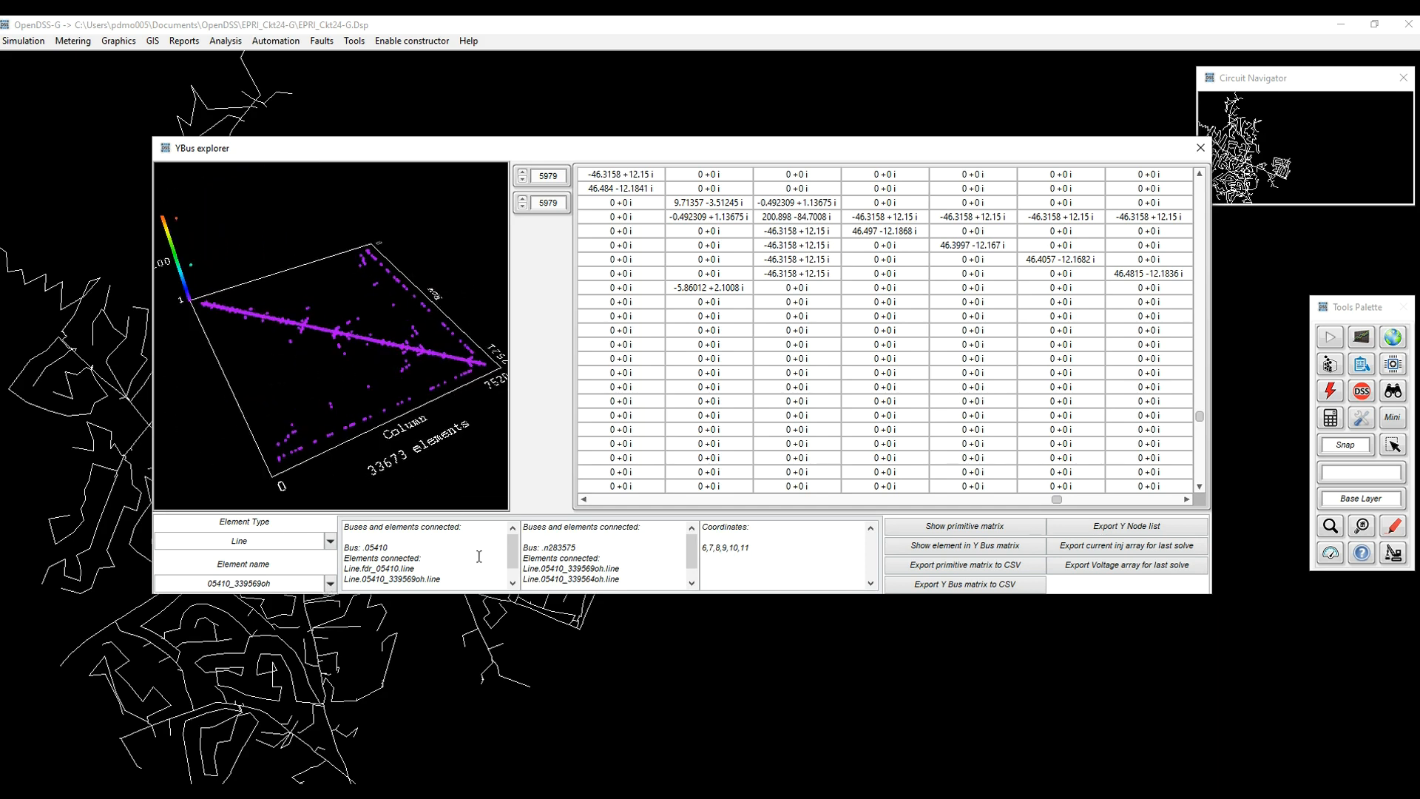
Select line 05410_48207218ug and rotate the plot to a top-down view.
{"action": "left_click", "coordinate": [331, 583]}
{"action": "left_click_drag", "start_coordinate": [318, 608], "coordinate": [320, 658]}
{"action": "left_click", "coordinate": [251, 639]}
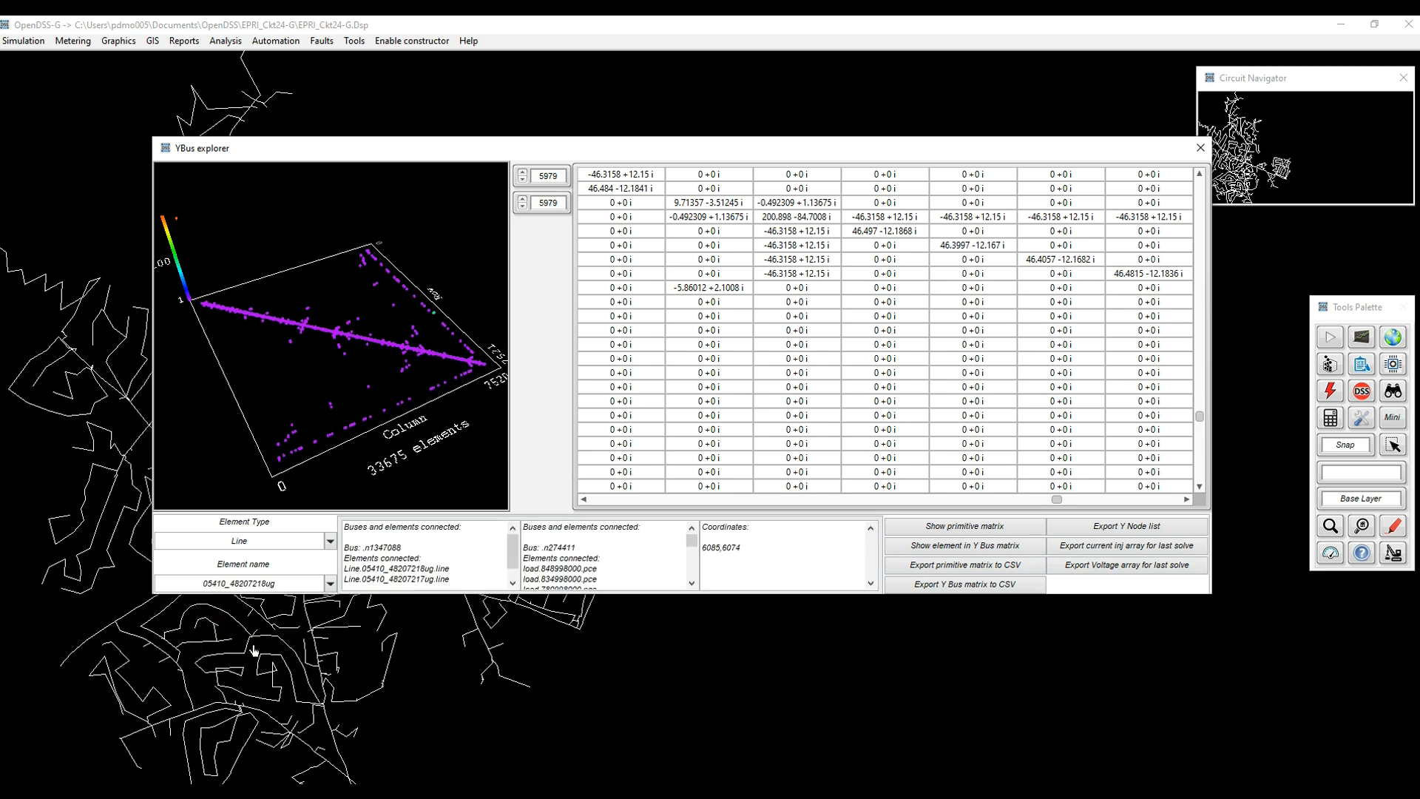
{"action": "left_click_drag", "start_coordinate": [444, 349], "coordinate": [414, 377]}
{"action": "mouse_move", "coordinate": [422, 436]}
{"action": "left_mouse_down"}
{"action": "mouse_move", "coordinate": [424, 387]}
{"action": "mouse_move", "coordinate": [451, 442]}
{"action": "mouse_move", "coordinate": [399, 439]}
{"action": "mouse_move", "coordinate": [403, 422]}
{"action": "left_mouse_up"}
Drag into the diagonal of line 05410_48207218ug's sparsity plot for a close-up.
{"action": "left_click_drag", "start_coordinate": [412, 485], "coordinate": [349, 380]}
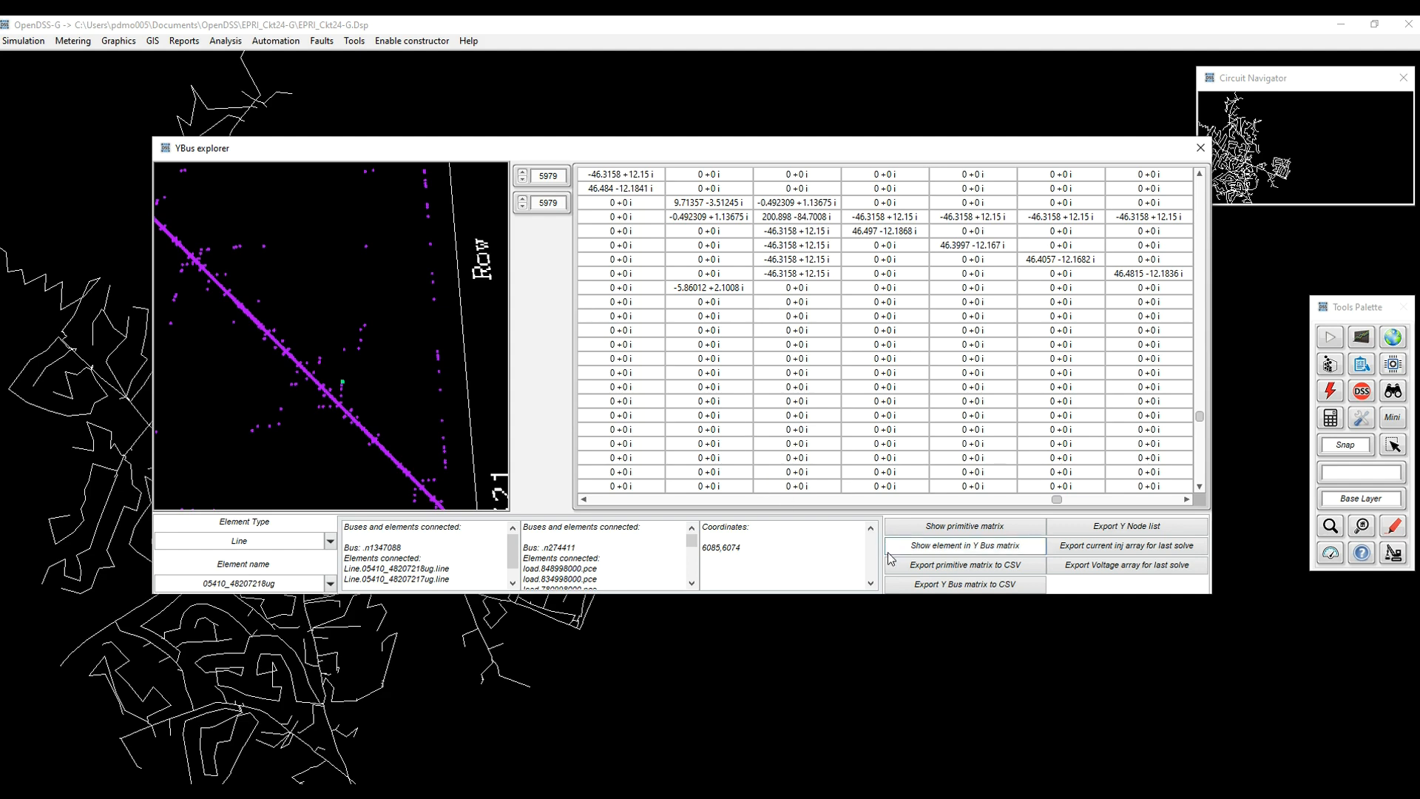
Show the line's Y-bus entries and 2x2 primitive matrix, then export and open ckt24_EXP_YNodeList.CSV.
{"action": "left_click", "coordinate": [951, 553]}
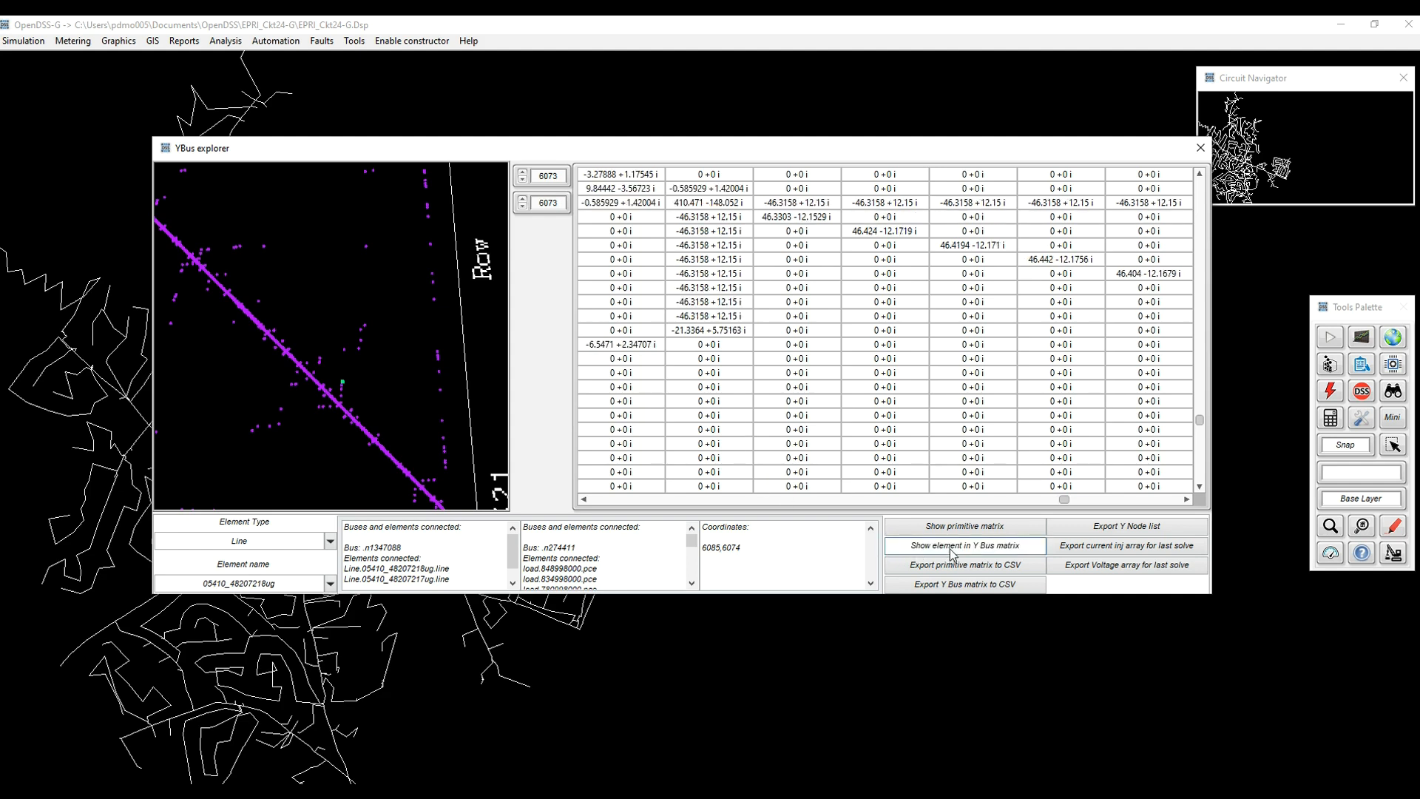
{"action": "left_click", "coordinate": [955, 526]}
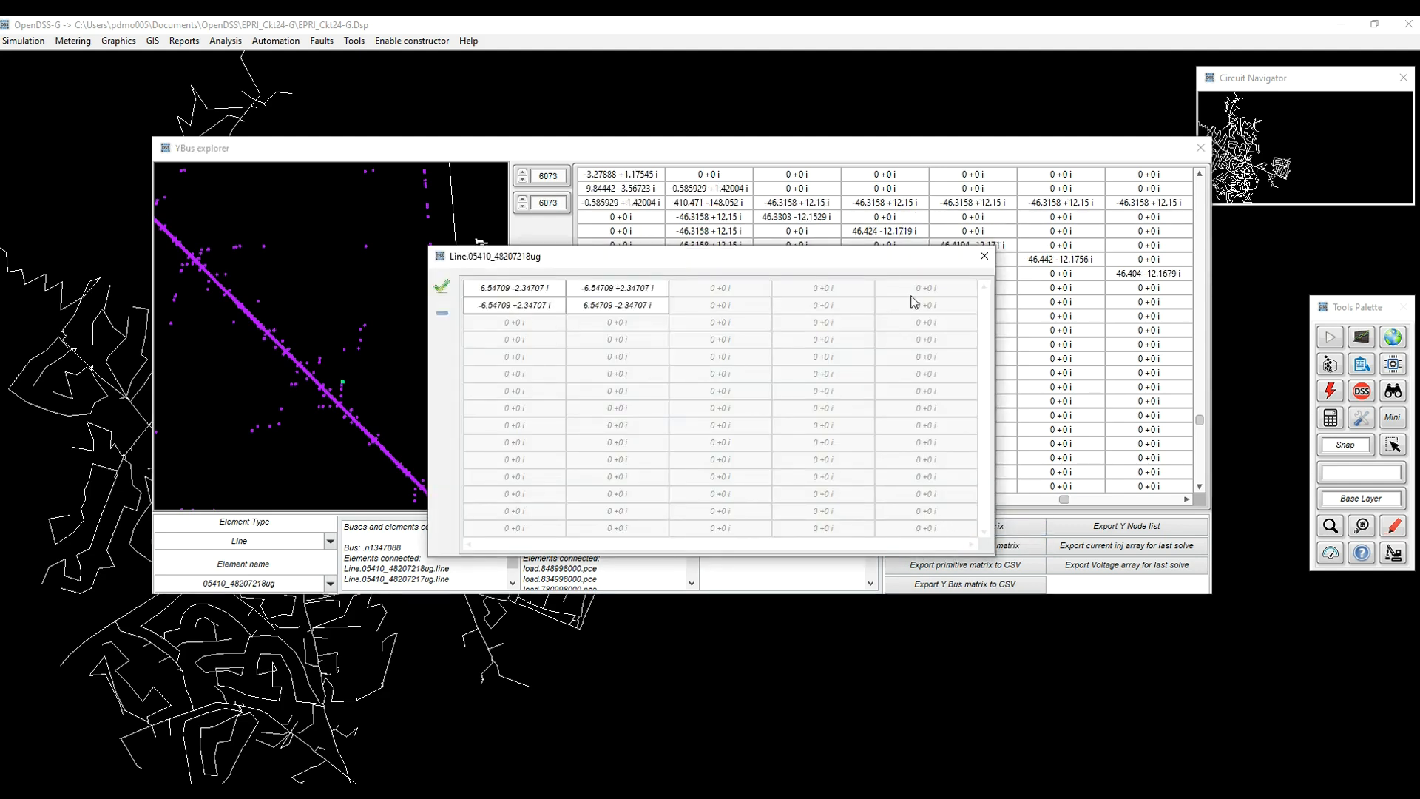
{"action": "left_click", "coordinate": [984, 256]}
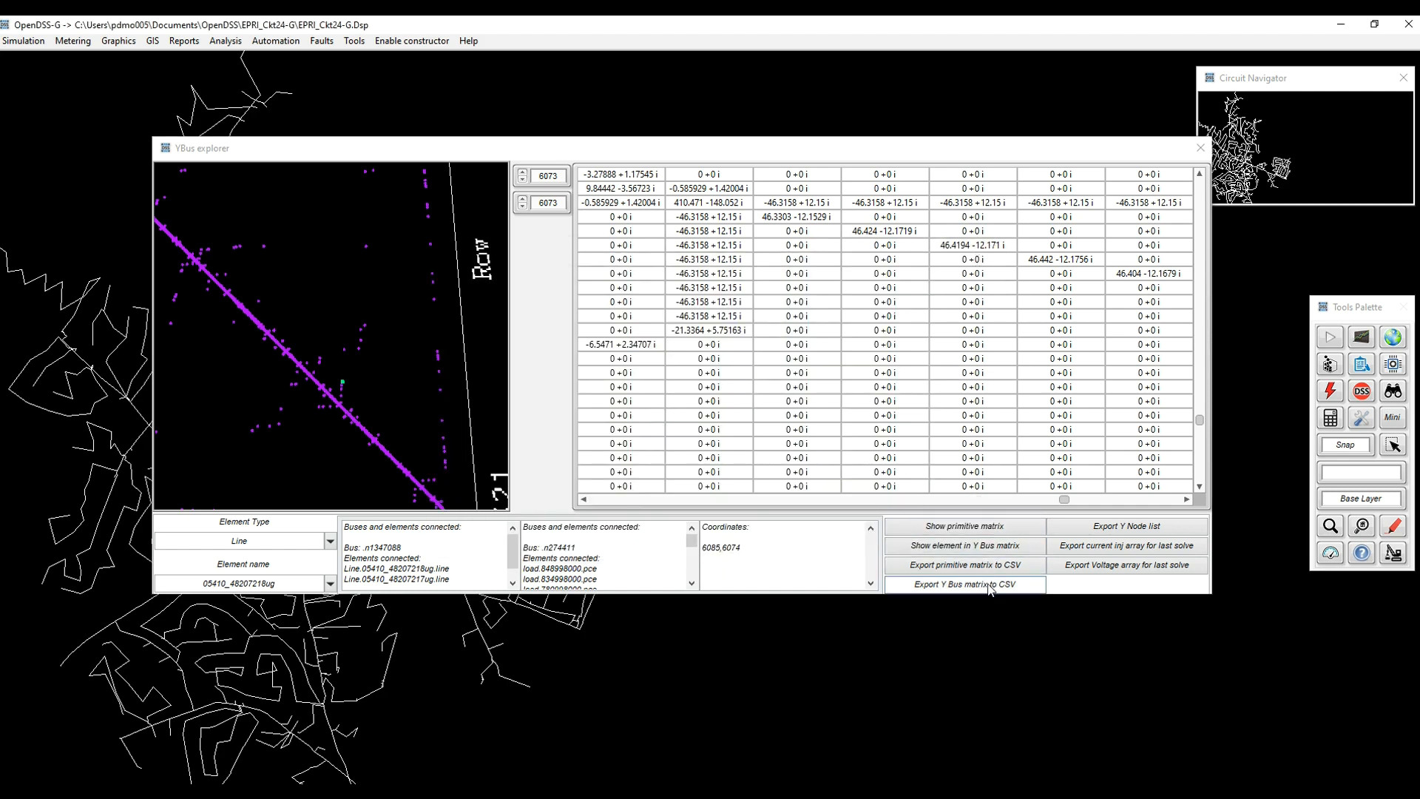
{"action": "left_click", "coordinate": [1109, 527]}
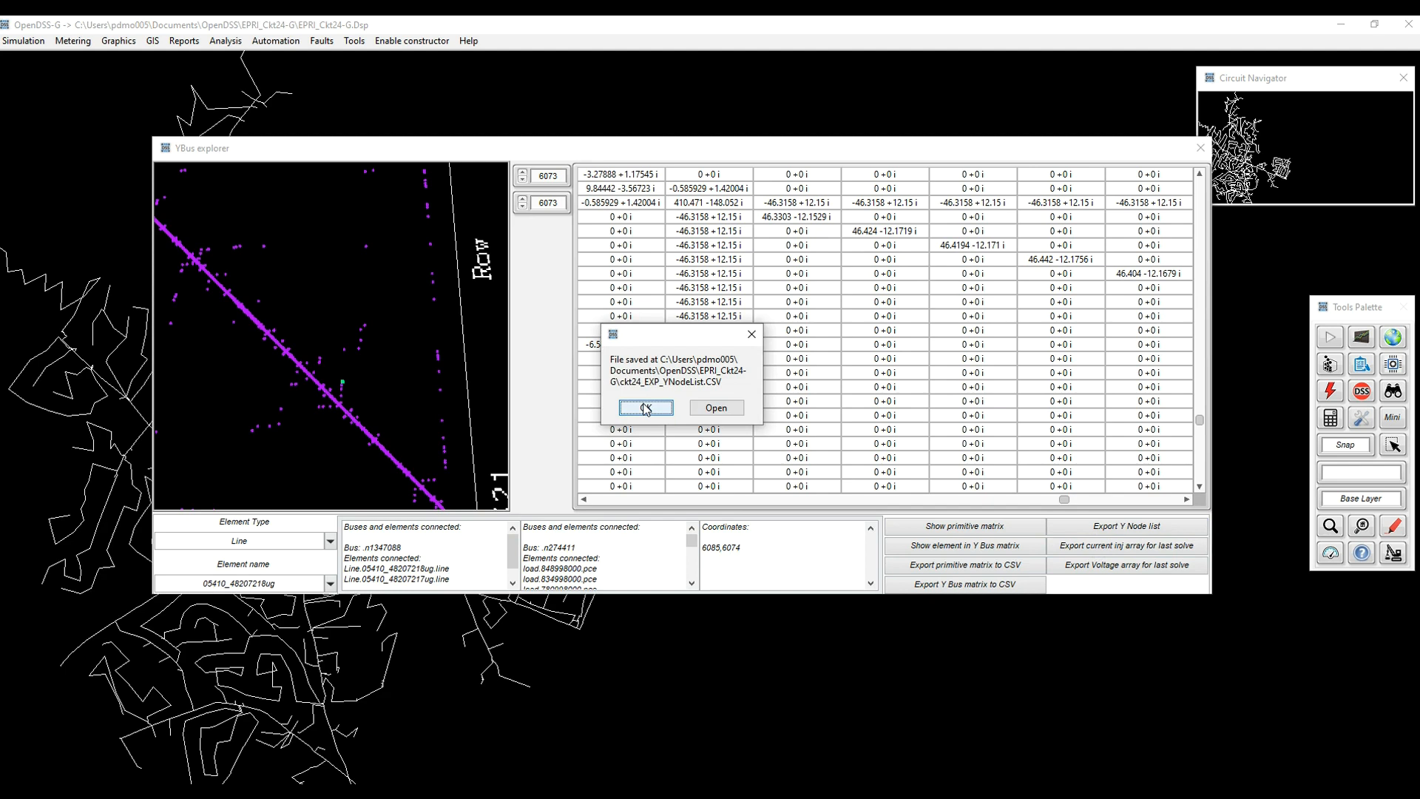
{"action": "left_click", "coordinate": [717, 408]}
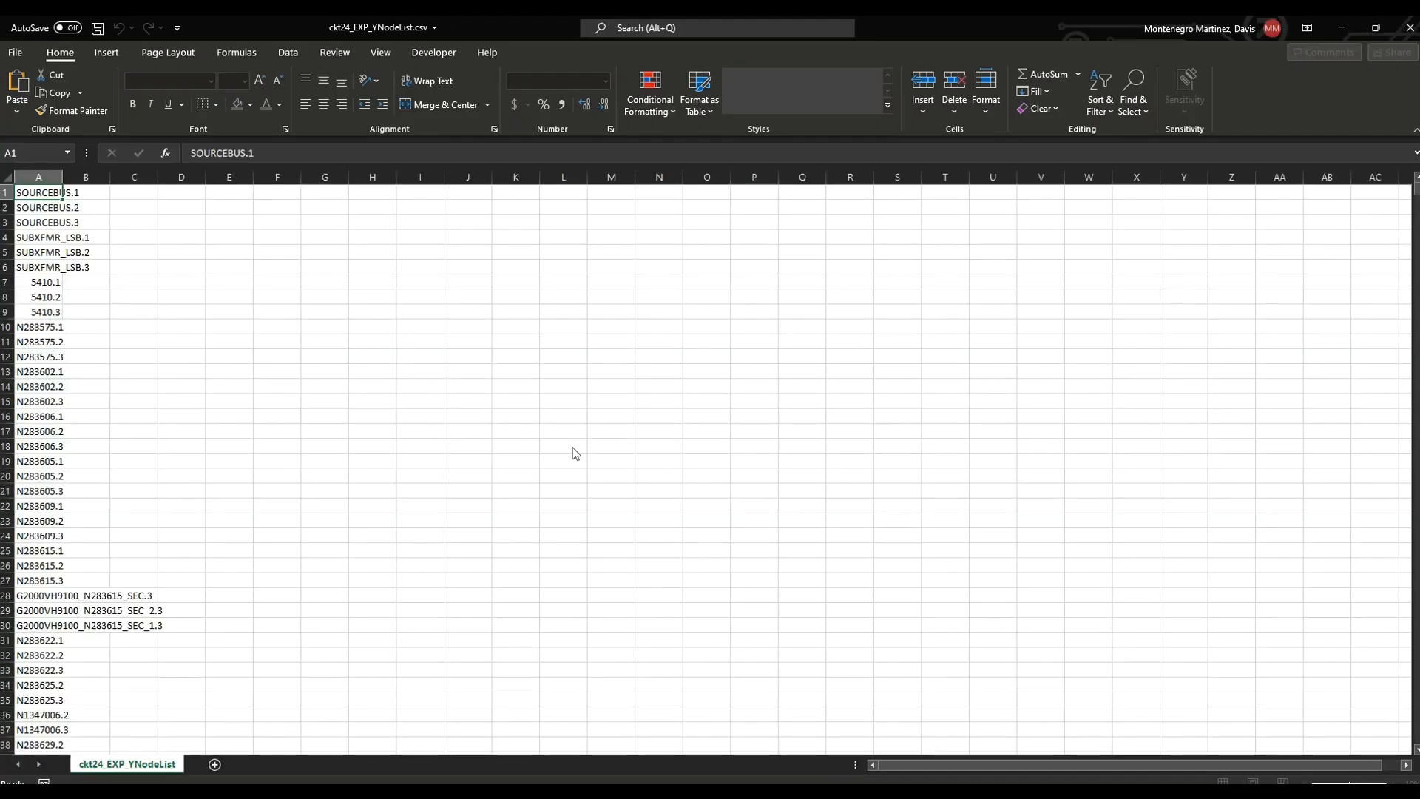
Scroll through the SOURCEBUS.1 onward node names, then close Excel.
{"action": "scroll", "coordinate": [87, 591], "scroll_direction": "down", "scroll_amount": 15}
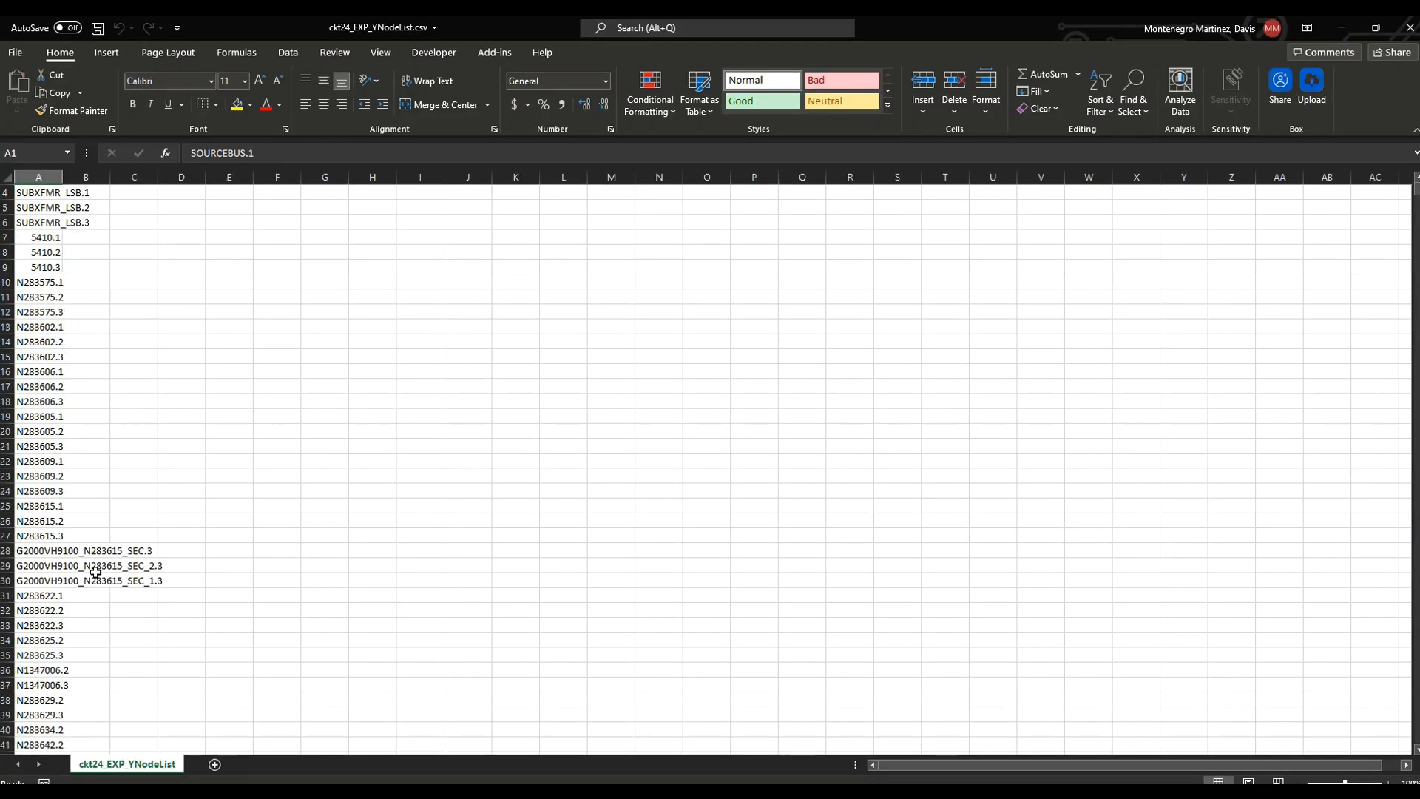
{"action": "left_click", "coordinate": [1409, 27]}
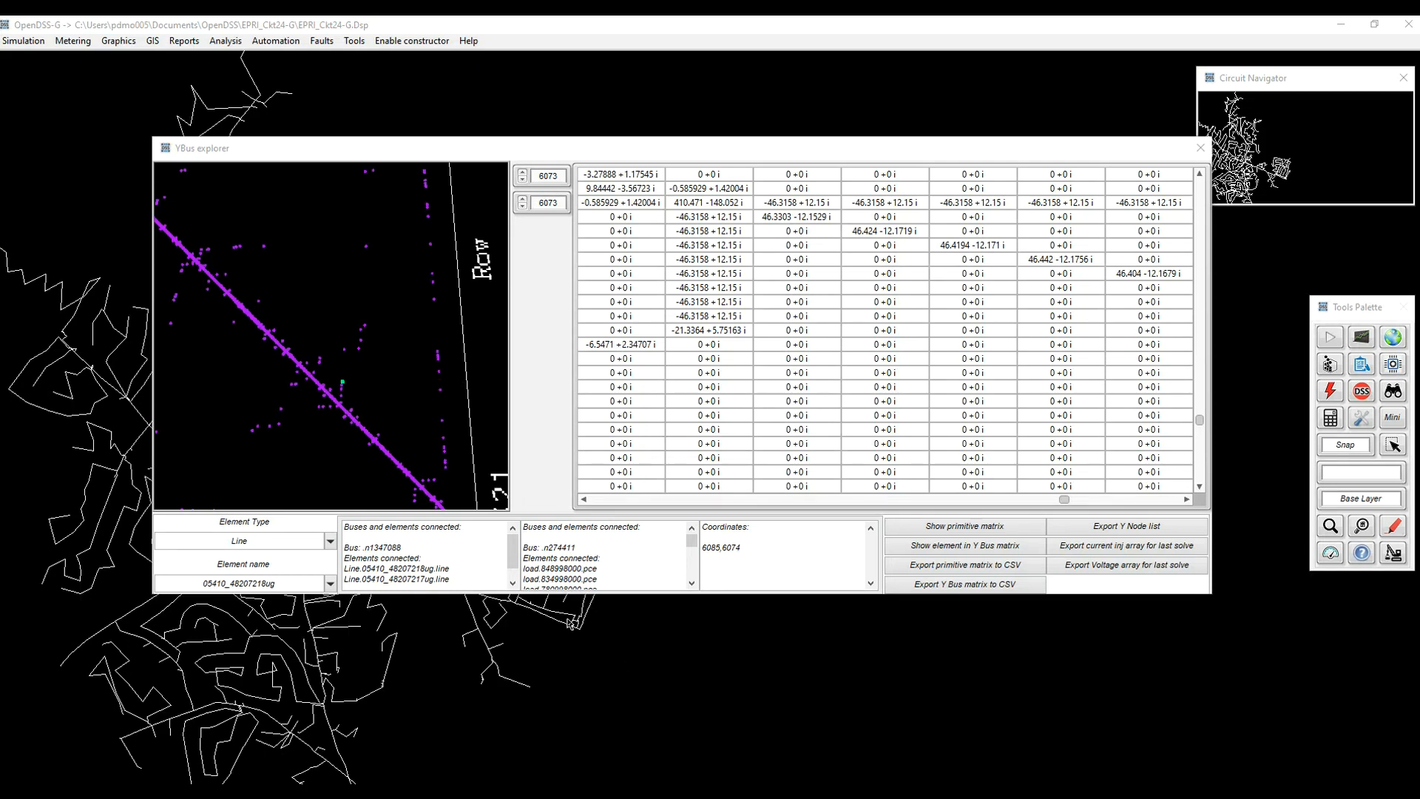
Set Element Type to Transformer, select subxfmr, and pan and zoom the plot back out.
{"action": "left_click", "coordinate": [333, 544]}
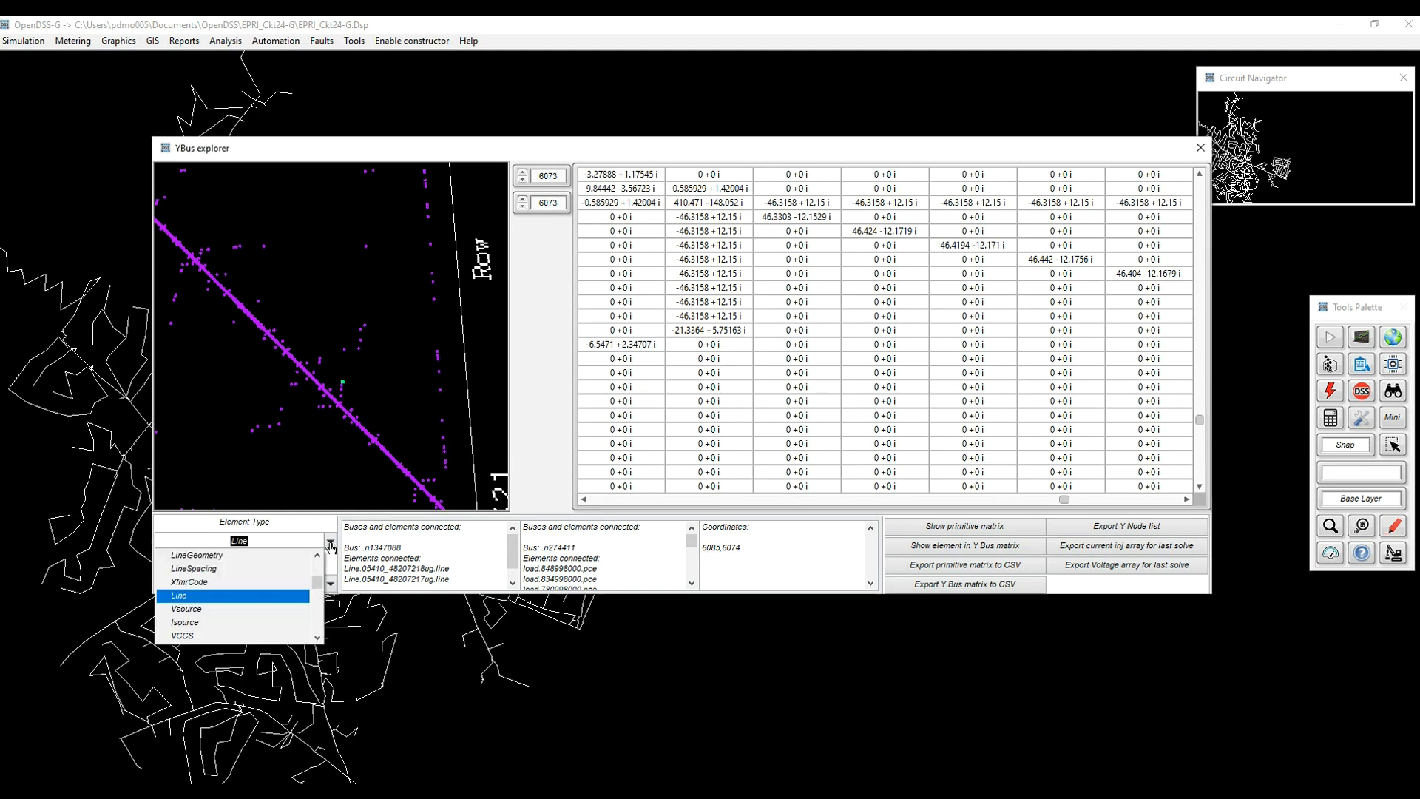
{"action": "type", "text": "Transformer"}
{"action": "key", "text": "Return"}
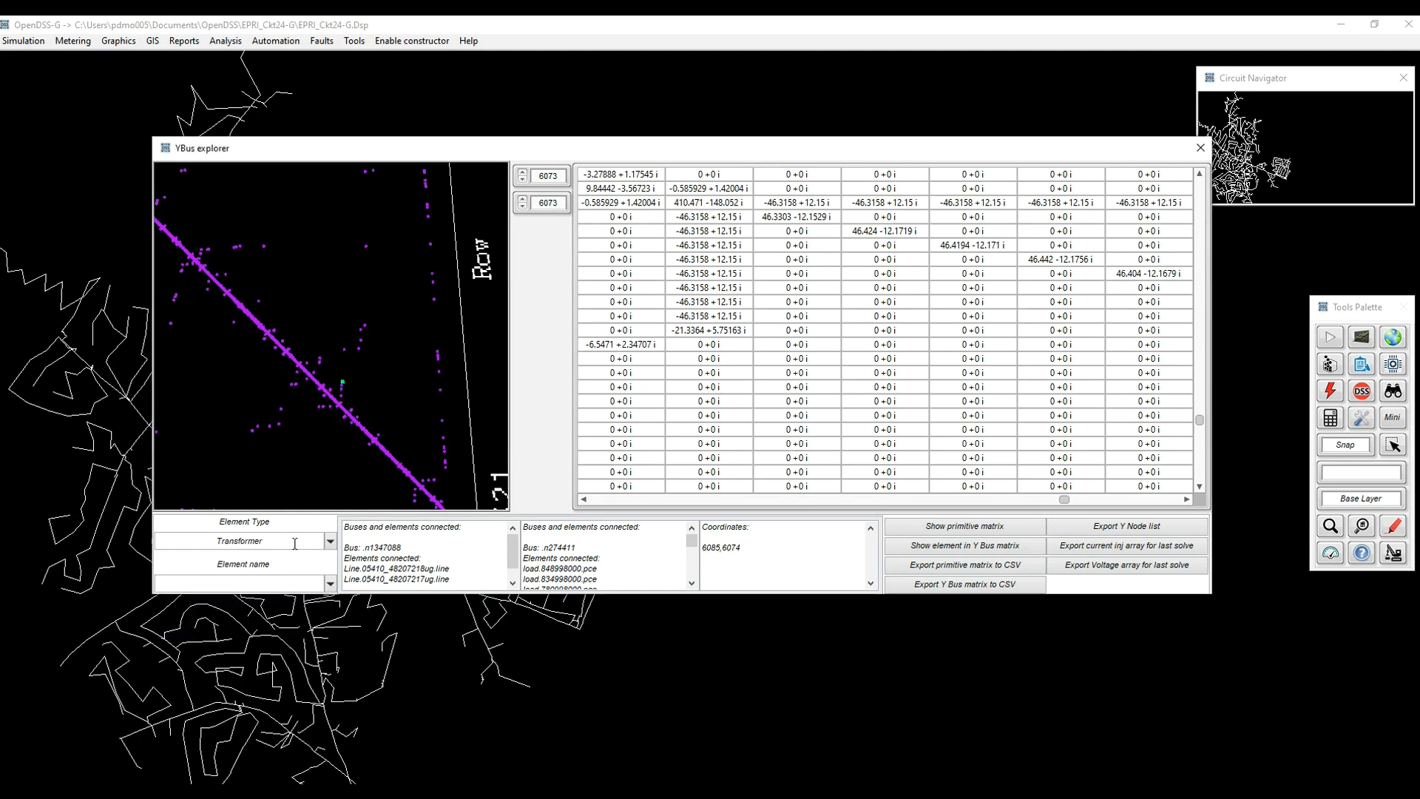
{"action": "left_click", "coordinate": [329, 586]}
{"action": "left_click_drag", "start_coordinate": [318, 607], "coordinate": [318, 675]}
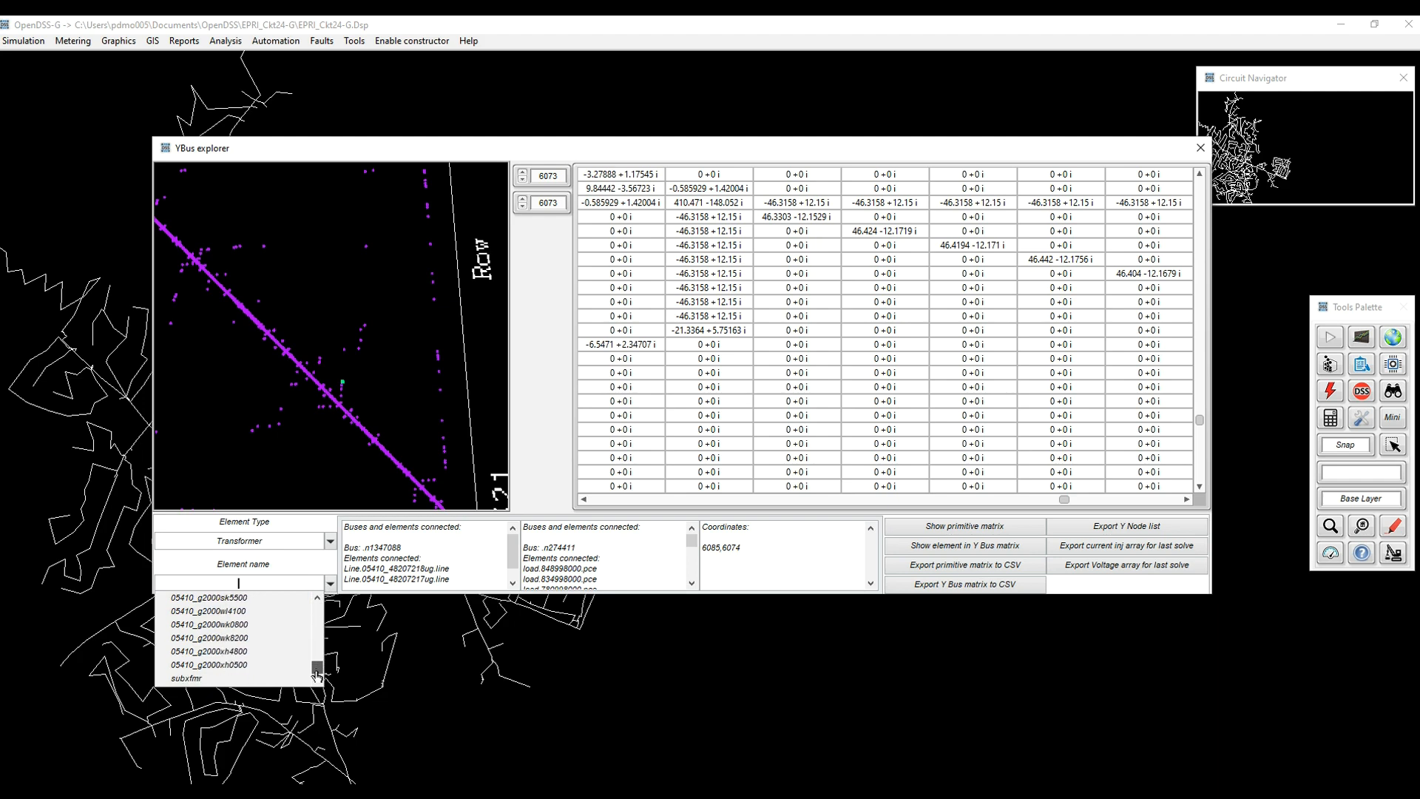
{"action": "left_click", "coordinate": [257, 679]}
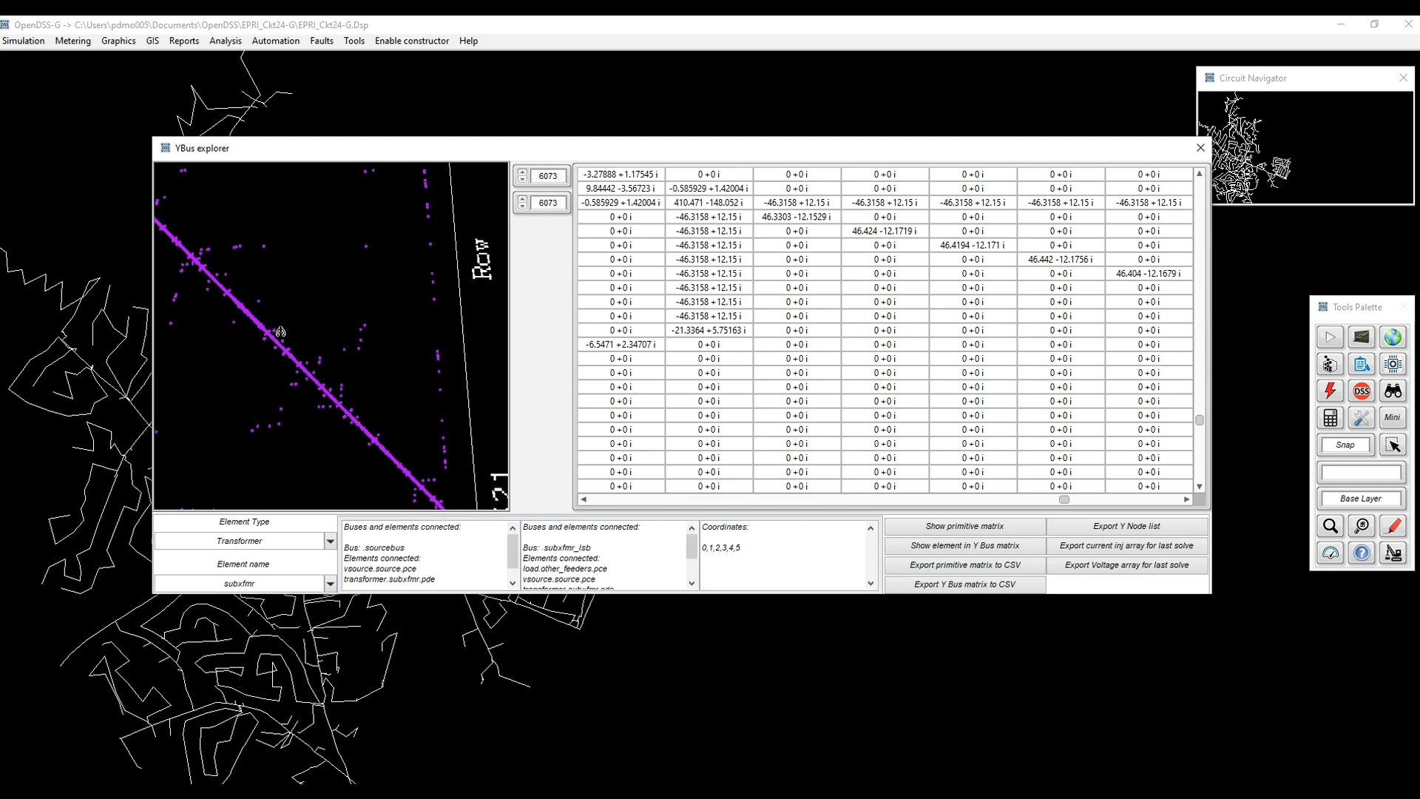
{"action": "left_click_drag", "start_coordinate": [296, 385], "coordinate": [326, 336]}
{"action": "scroll", "coordinate": [264, 327], "scroll_direction": "down", "scroll_amount": 5}
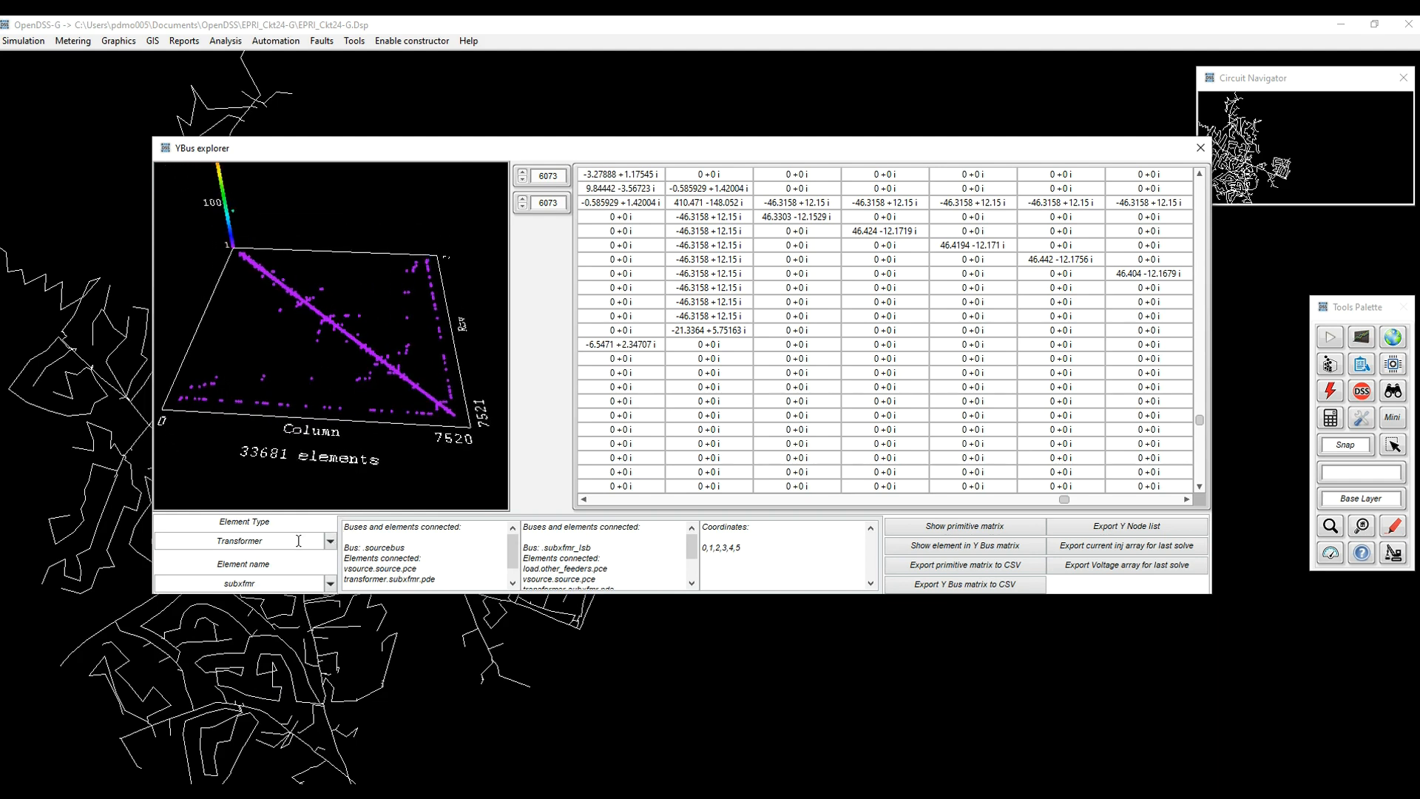
Show subxfmr's Y-bus entries and copy its primitive matrix to the clipboard.
{"action": "left_click", "coordinate": [991, 552]}
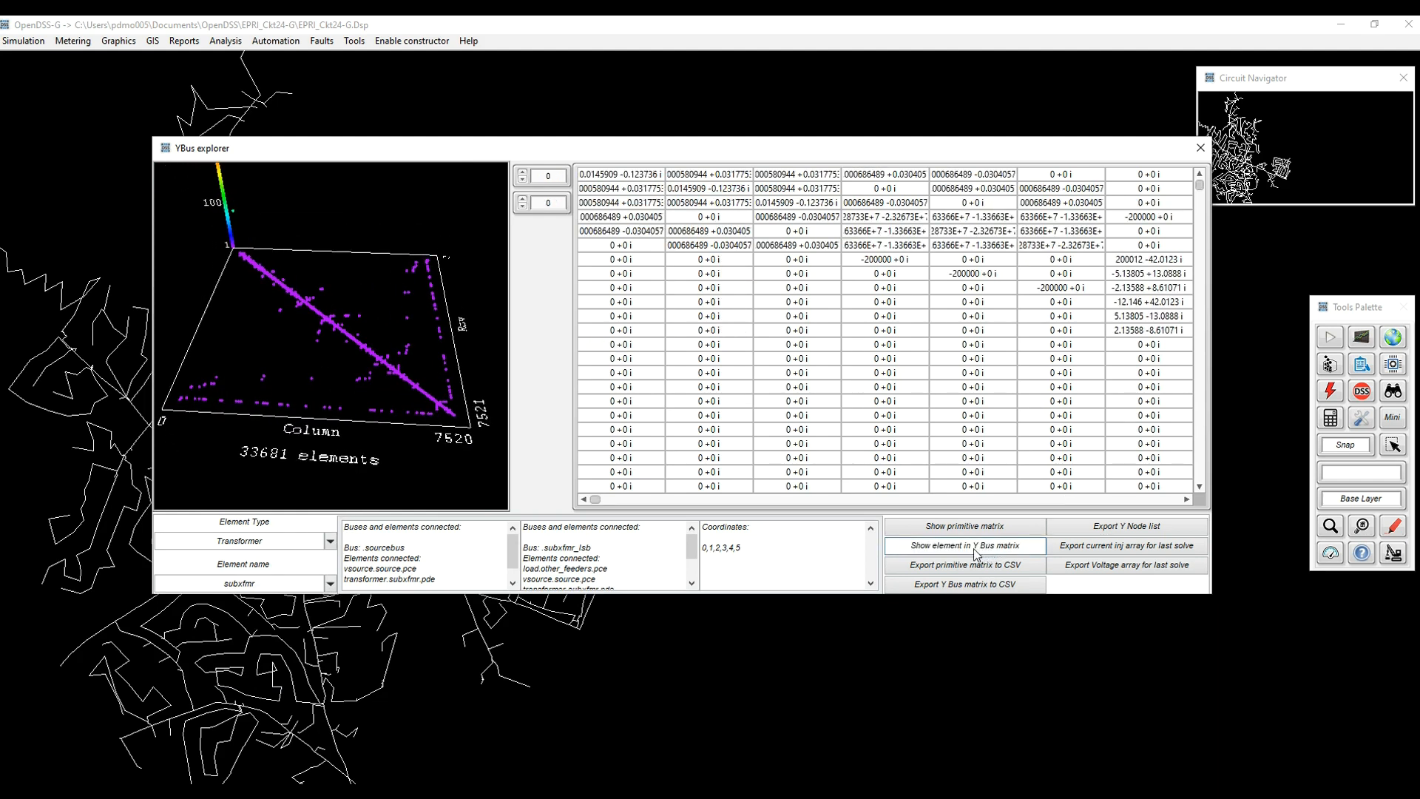
{"action": "left_click", "coordinate": [963, 530]}
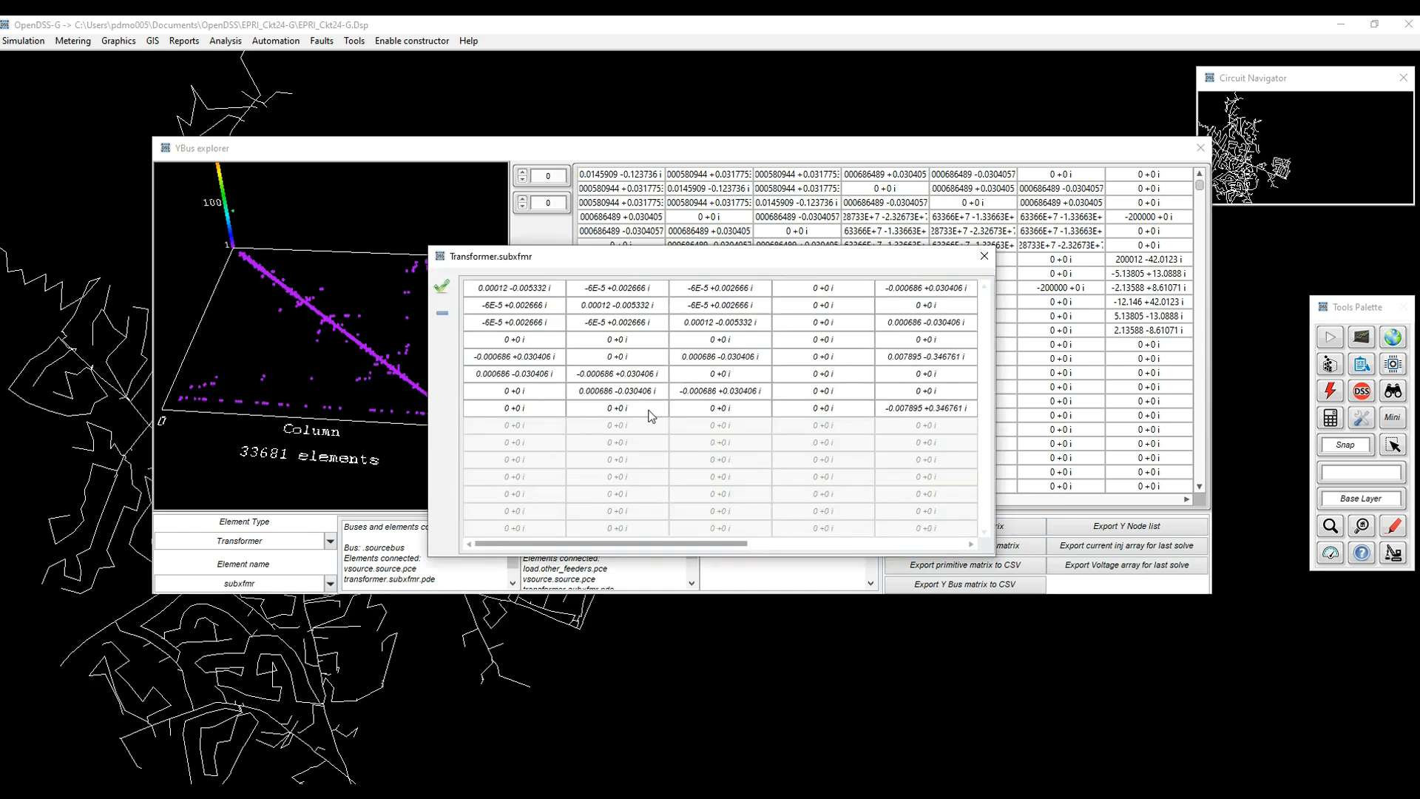
{"action": "left_click_drag", "start_coordinate": [660, 548], "coordinate": [821, 553]}
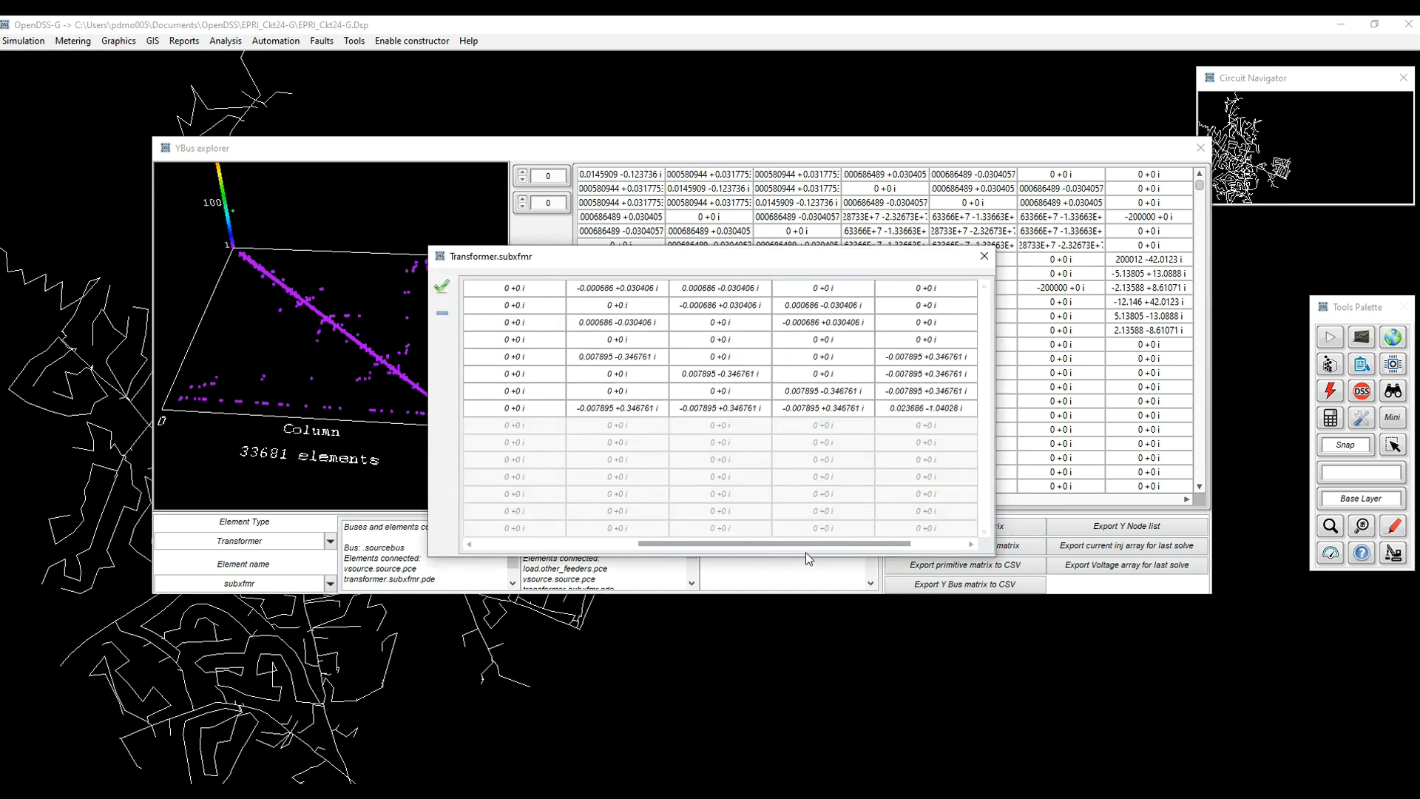
{"action": "right_click", "coordinate": [648, 321]}
{"action": "left_click", "coordinate": [695, 327]}
{"action": "left_click", "coordinate": [984, 256]}
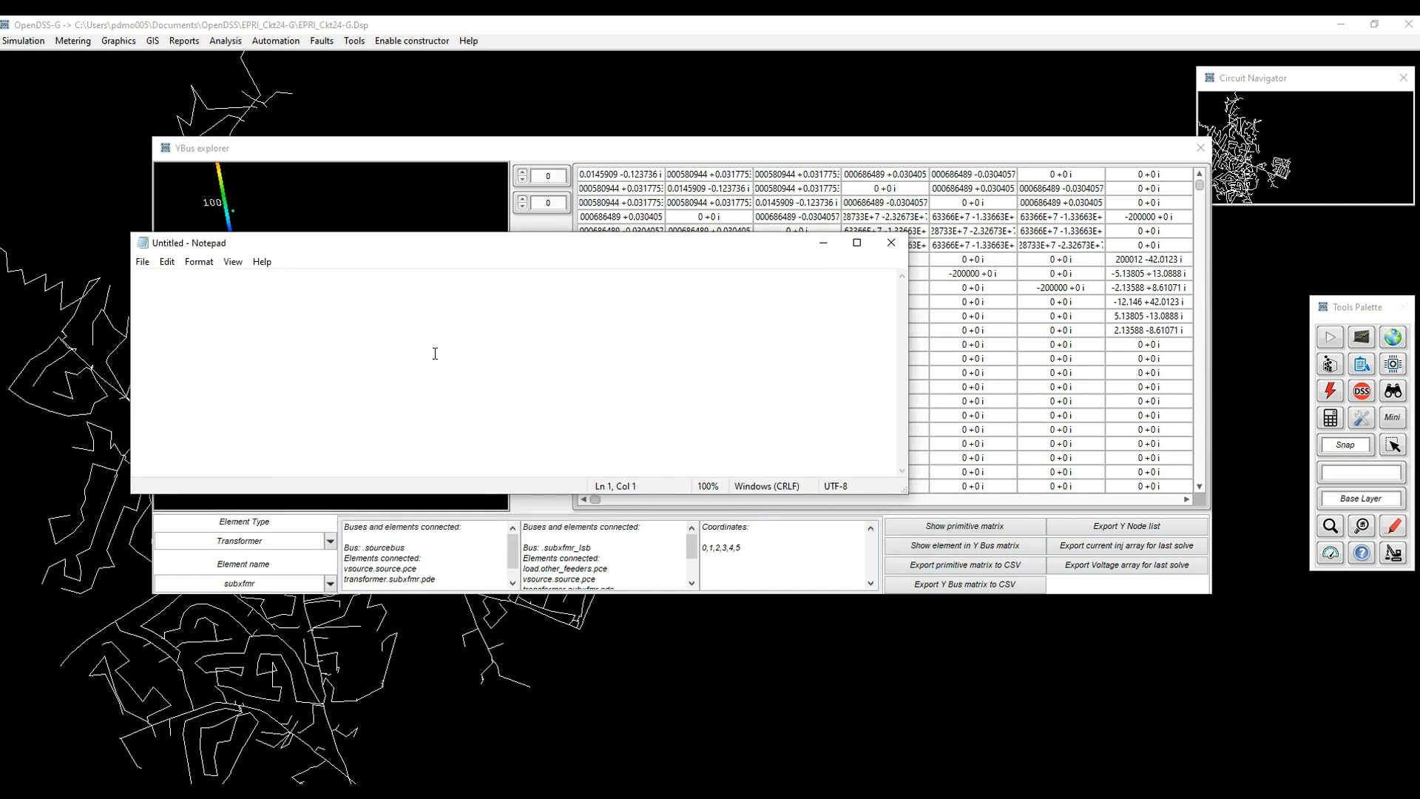
Paste the matrix values into Notepad, then close Notepad without saving.
{"action": "type", "text": "[0.000120 -0.005332|-0.000060 0.002666 0.000120 -0.005332|-0.000060 0.002666 -0.000060 0.002666 0.000120 -0.005332|0.000000 0.000000 0.000000 0.000000 0.000000 0.000000 0.000000 0.000000|-0.000686 0.030406 0.000000 0.000000 0.000686 -0.030406 0.000000 0.000000 0.007895 -0.346761|0.000686 -0.030406 -0.000686 0.030406 0.000000 0.000000 0.000000 0.000000 0.000000 0.000000 0.007895 -0.346761|0.000000 0.000000 0.000686 -0.030406 -0.000686 0.030406 0.000000 0.000000 0.000000 0.000000 0.000000 0.000000 0.007895 -0.346761|0.000000 0.000000 0.000000 0.000000 0.000000 0.000000 0.000000 0.000000 -0.007895 0.346761 -0.007895 0.346761 -0.007895 0.346761 0.023686 -1.040282]"}
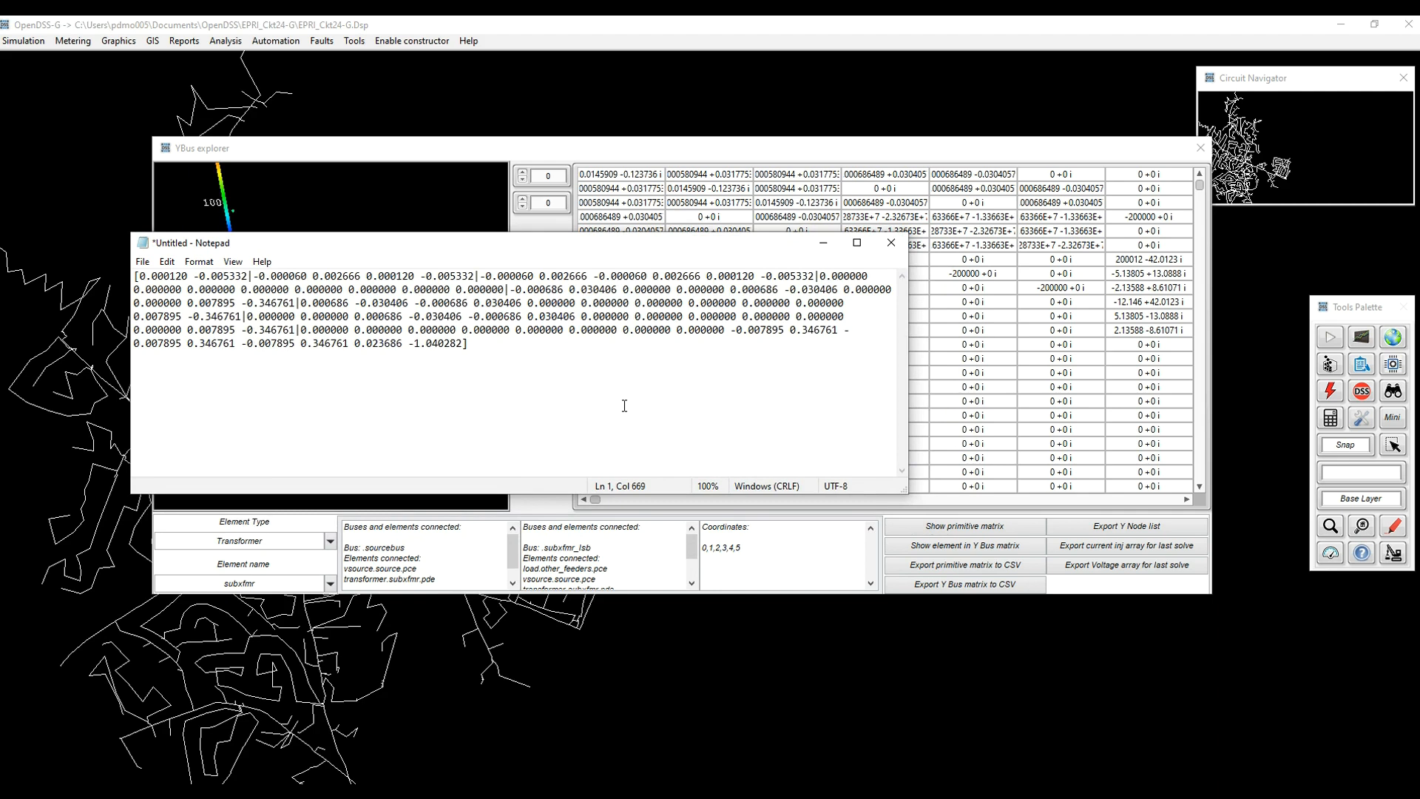
{"action": "left_click", "coordinate": [892, 243]}
{"action": "left_click", "coordinate": [744, 416]}
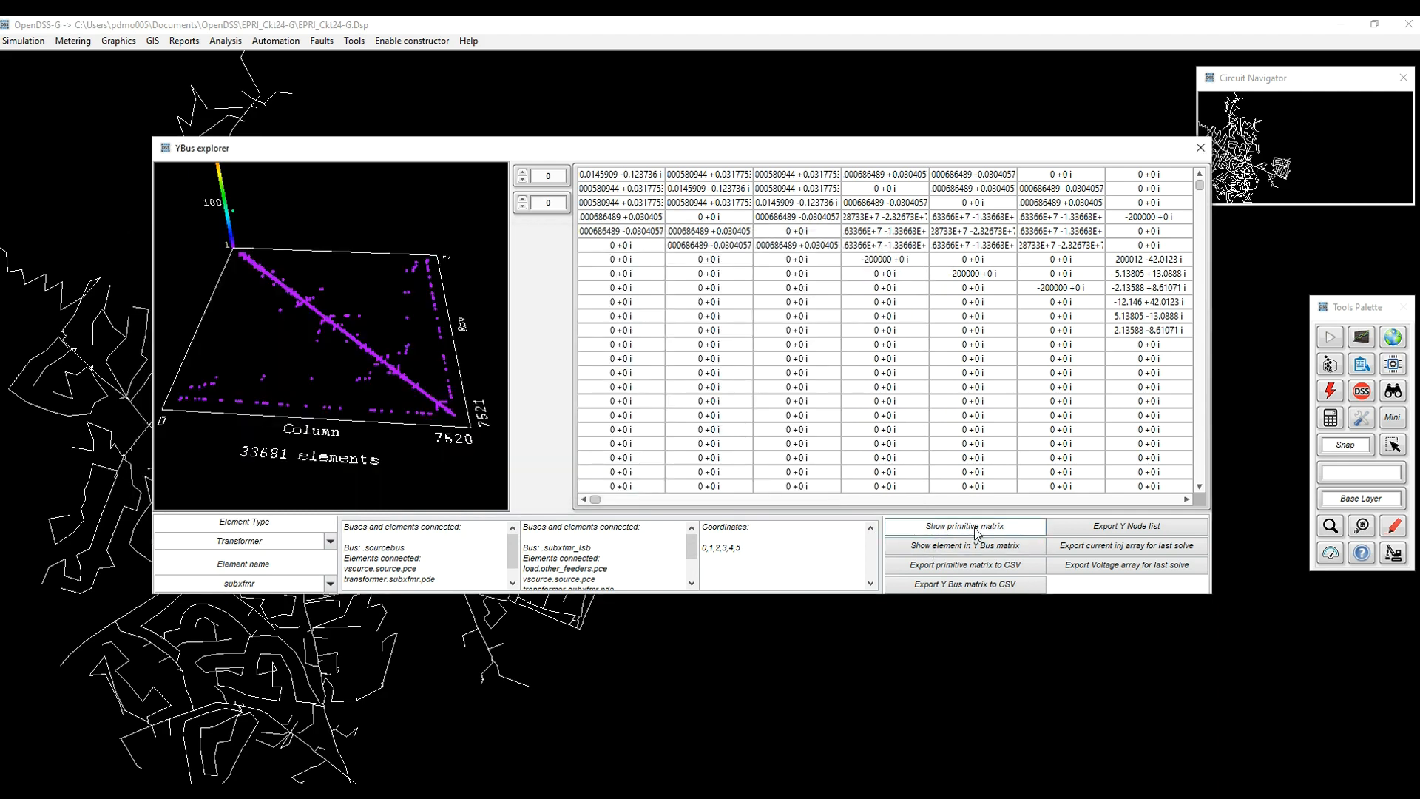
Export subxfmr's primitive matrix as myExport.csv in Downloads and open the saved file.
{"action": "left_click", "coordinate": [965, 567]}
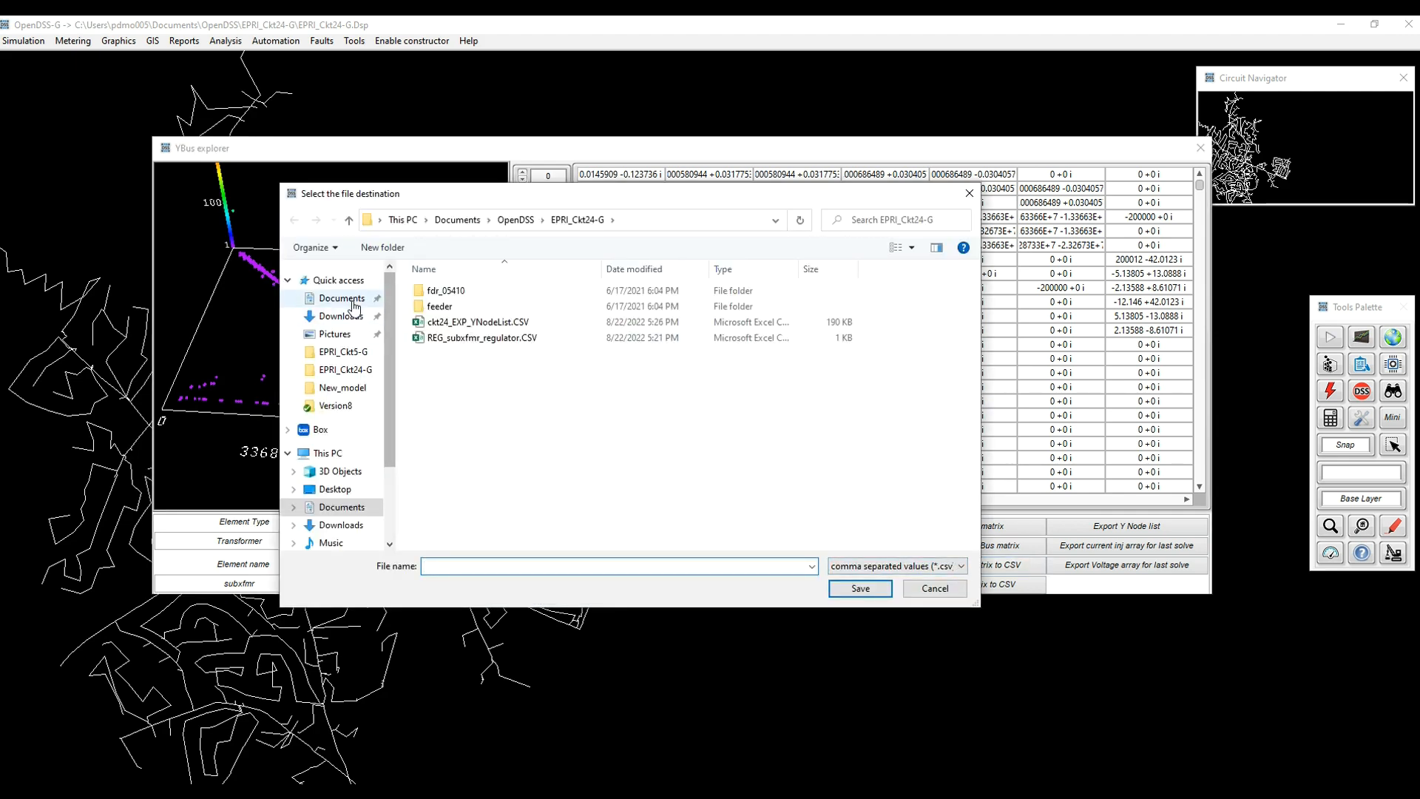
{"action": "left_click", "coordinate": [342, 324]}
{"action": "left_click", "coordinate": [506, 565]}
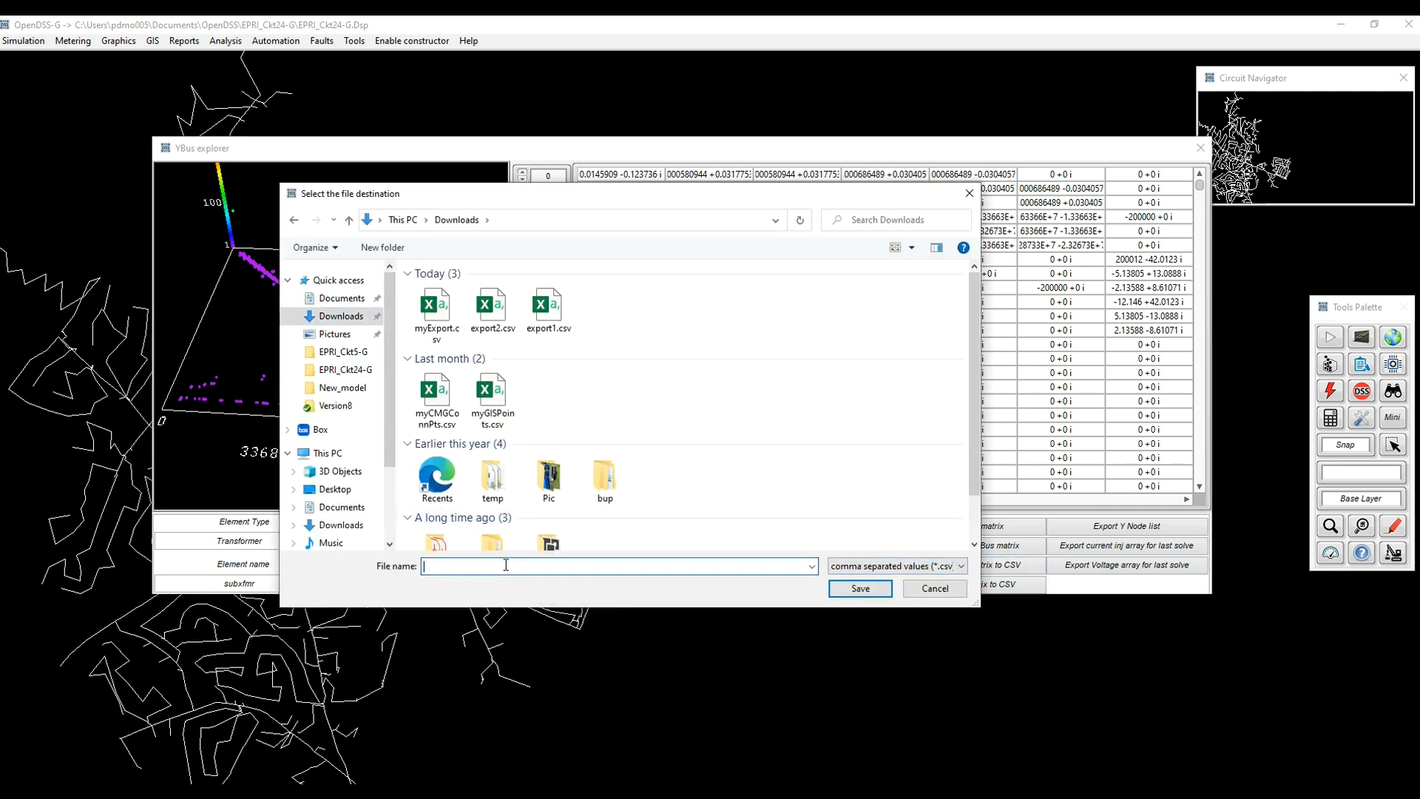
{"action": "type", "text": "myExp"}
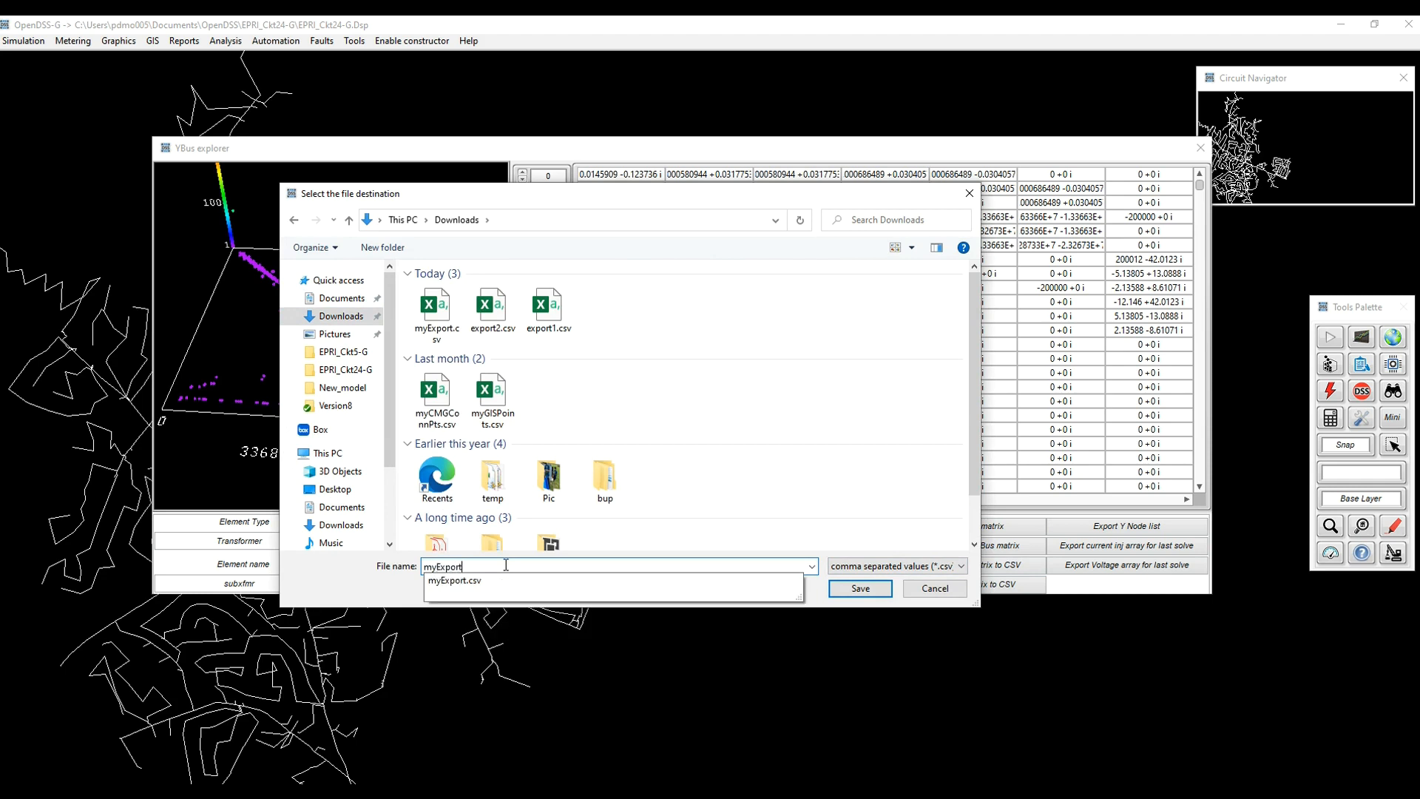
{"action": "type", "text": "ort"}
{"action": "left_click", "coordinate": [860, 588]}
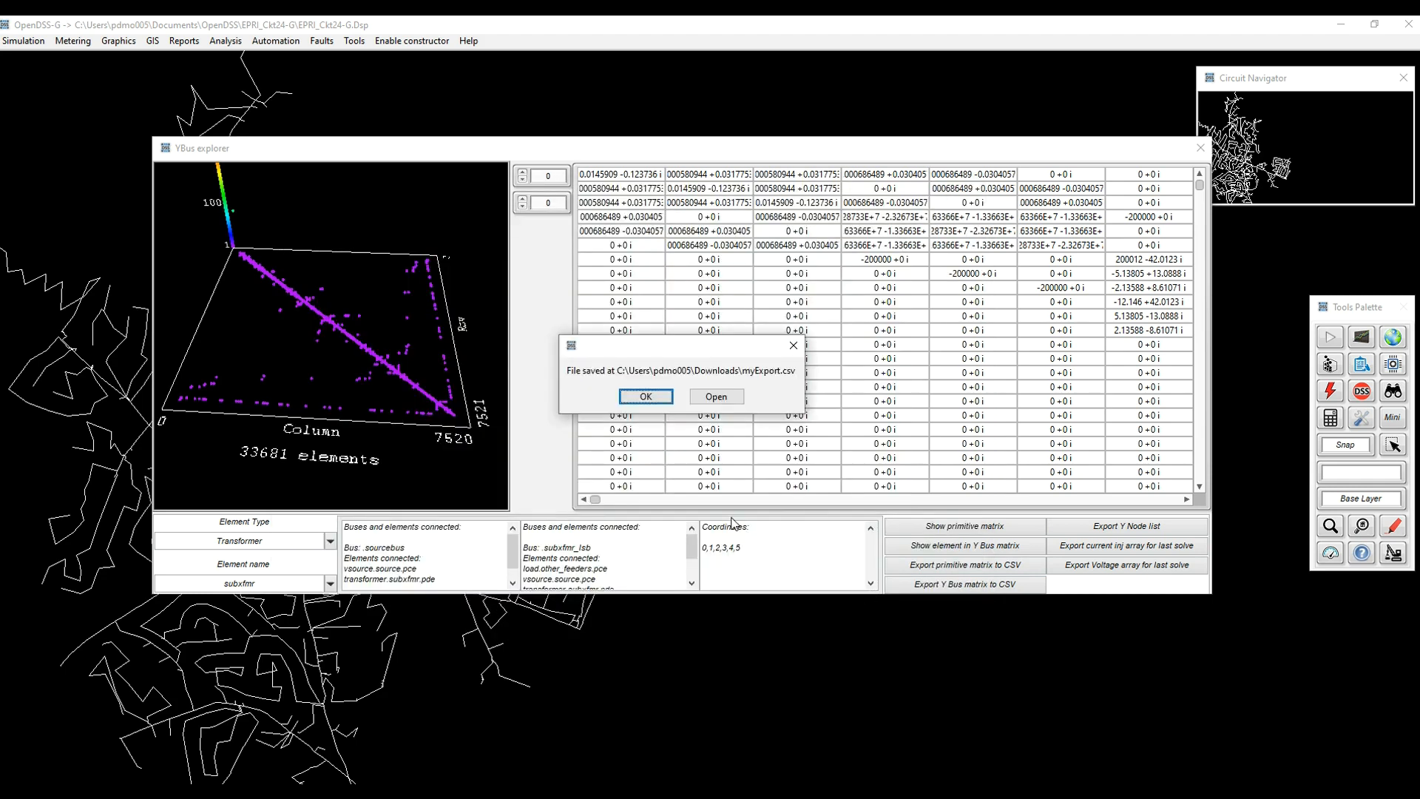
{"action": "left_click", "coordinate": [724, 399]}
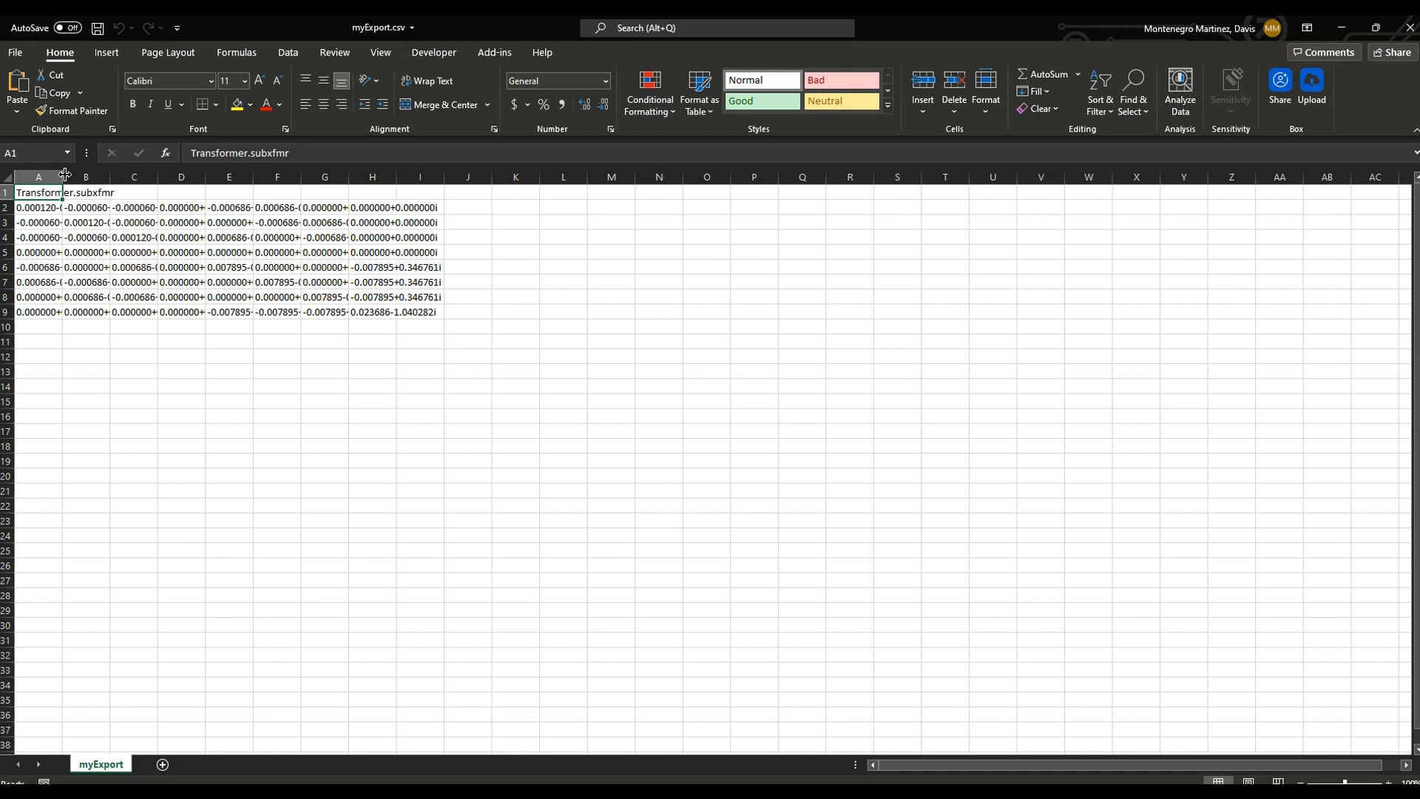
Auto-fit columns A, B and C of myExport, then close Excel without saving.
{"action": "double_click", "coordinate": [63, 176]}
{"action": "double_click", "coordinate": [167, 176]}
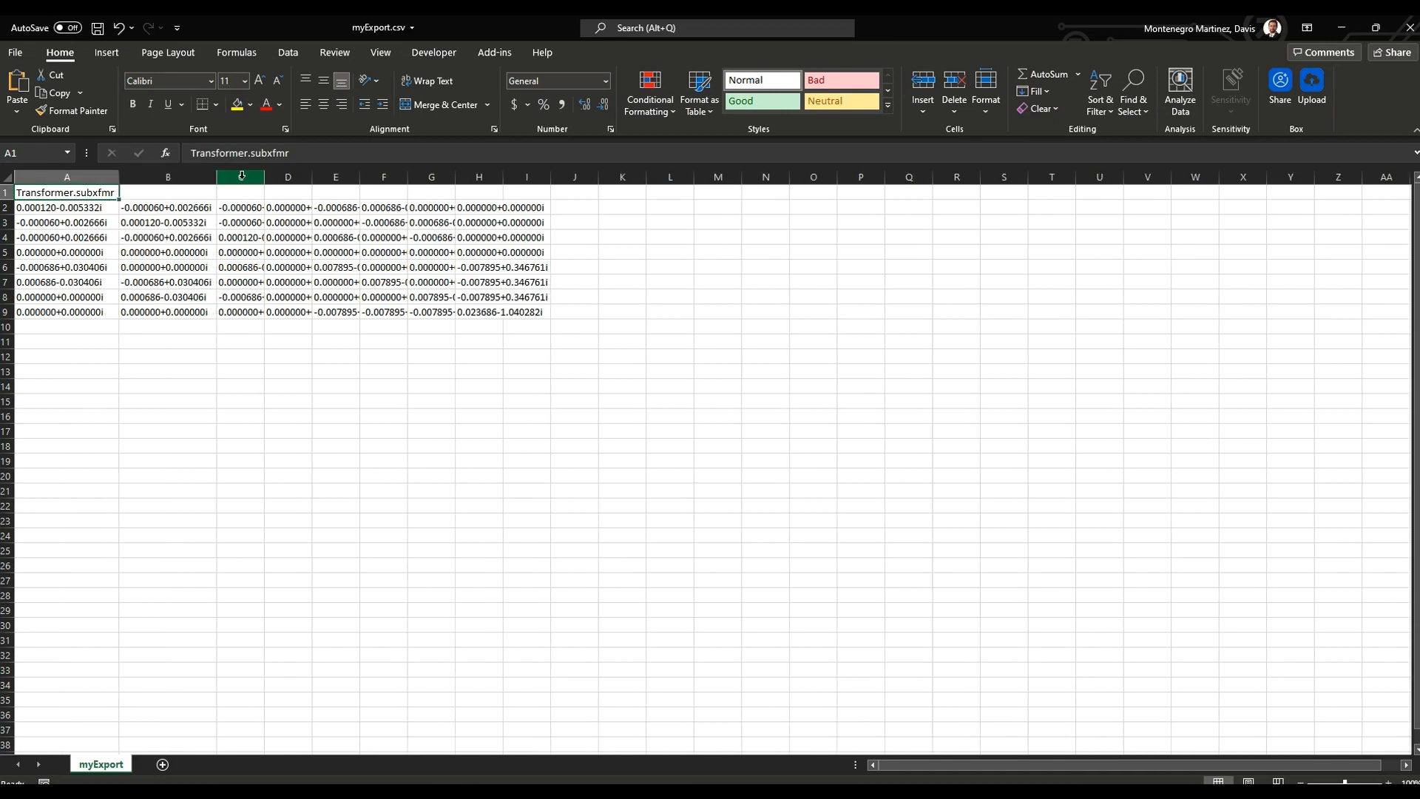
{"action": "double_click", "coordinate": [264, 176]}
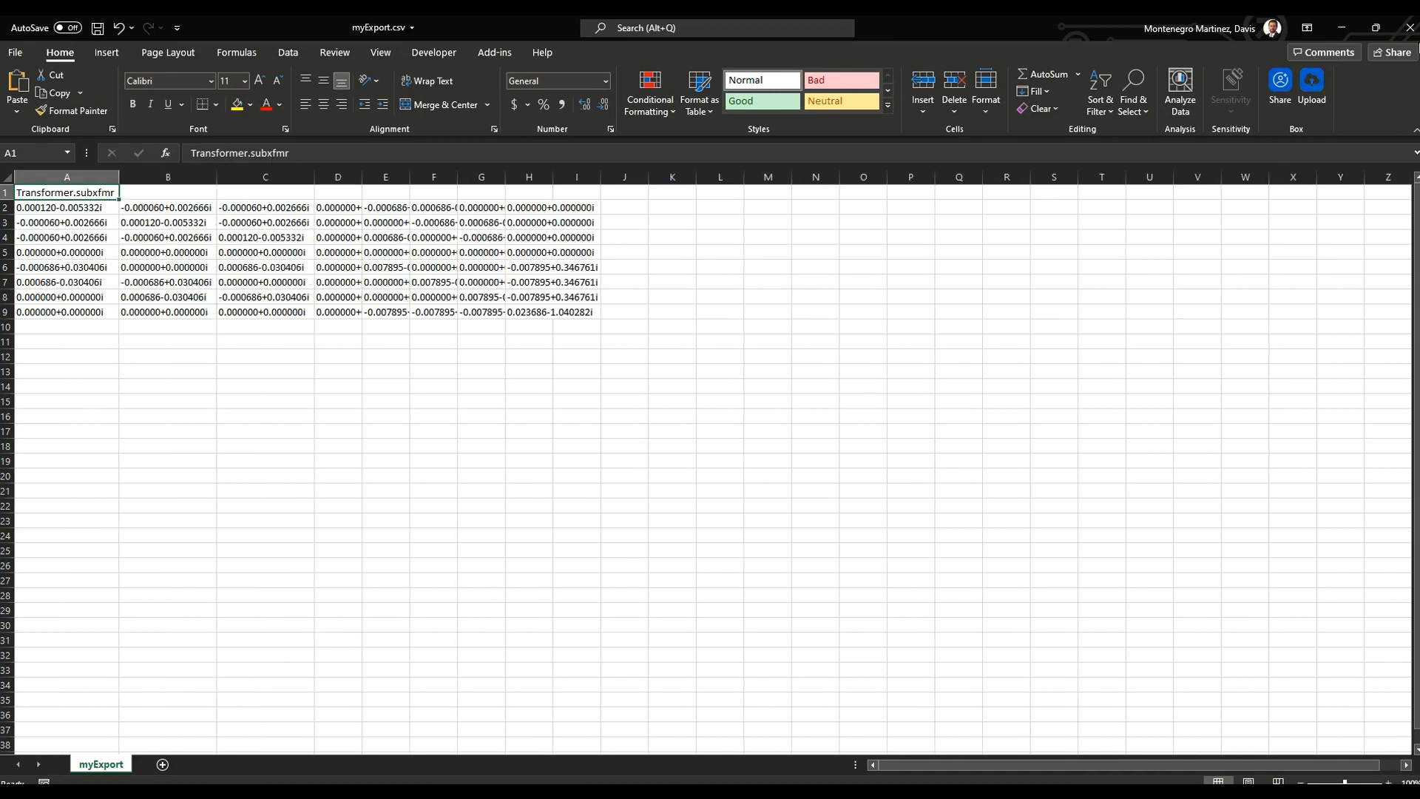
{"action": "left_click", "coordinate": [1410, 28]}
{"action": "left_click", "coordinate": [710, 427]}
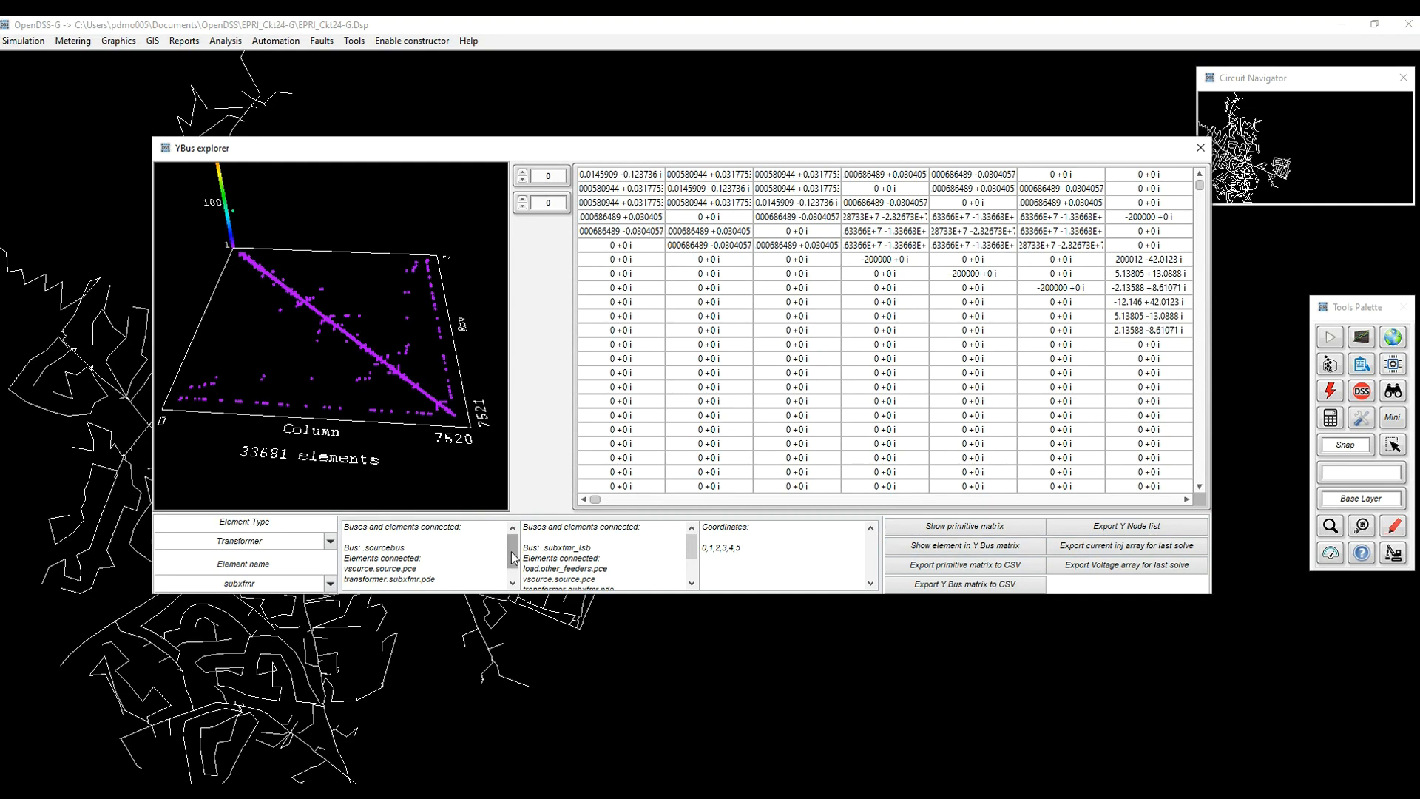
Set the Element Type to Line and select element 05410_19839409oh.
{"action": "left_click_drag", "start_coordinate": [292, 540], "coordinate": [147, 539]}
{"action": "type", "text": "Line"}
{"action": "left_click", "coordinate": [331, 543]}
{"action": "left_click", "coordinate": [332, 569]}
{"action": "left_click", "coordinate": [332, 584]}
{"action": "left_click_drag", "start_coordinate": [317, 614], "coordinate": [316, 681]}
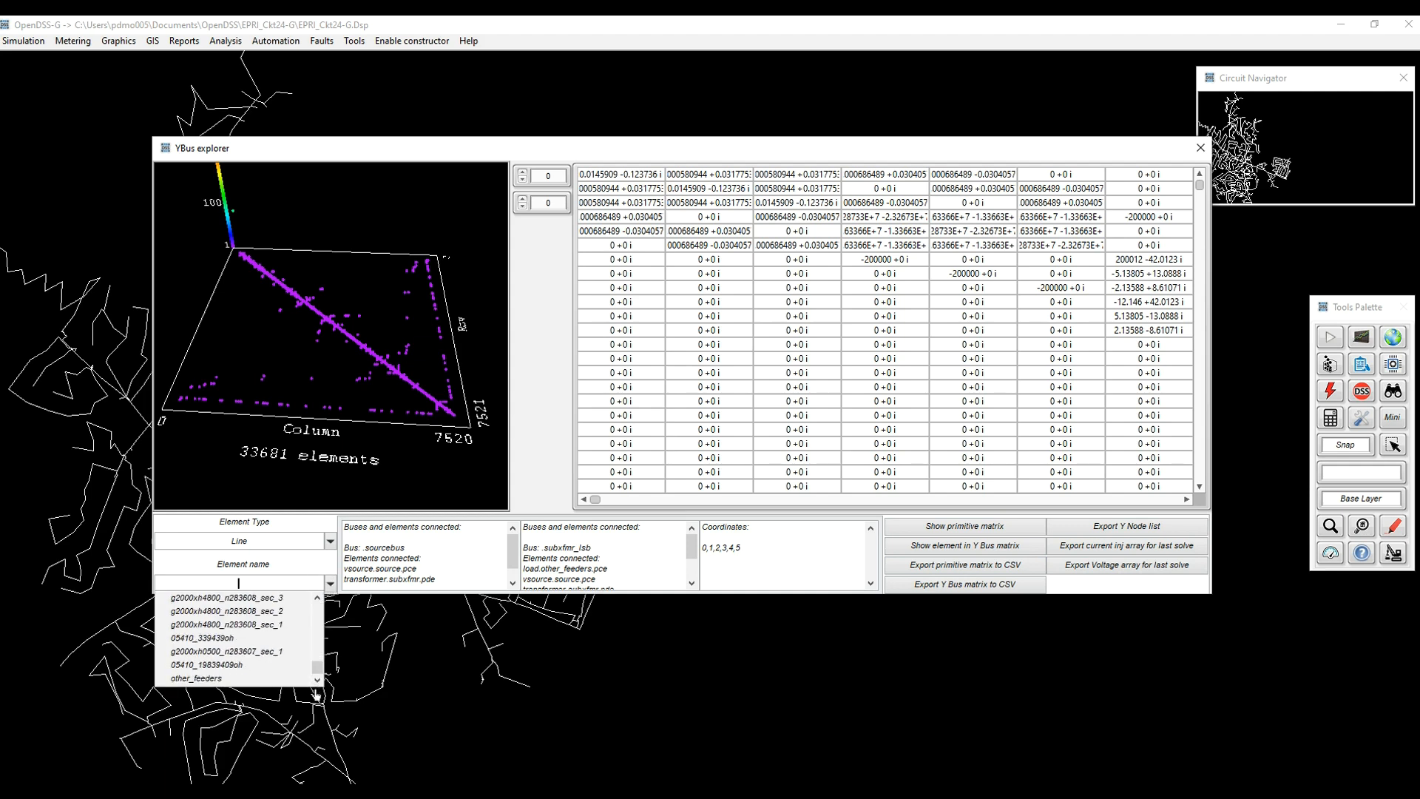
{"action": "left_click", "coordinate": [280, 668]}
Rotate the 3-D Y-bus plot to a diagonal view and back to inspect the line.
{"action": "left_click_drag", "start_coordinate": [345, 352], "coordinate": [398, 408]}
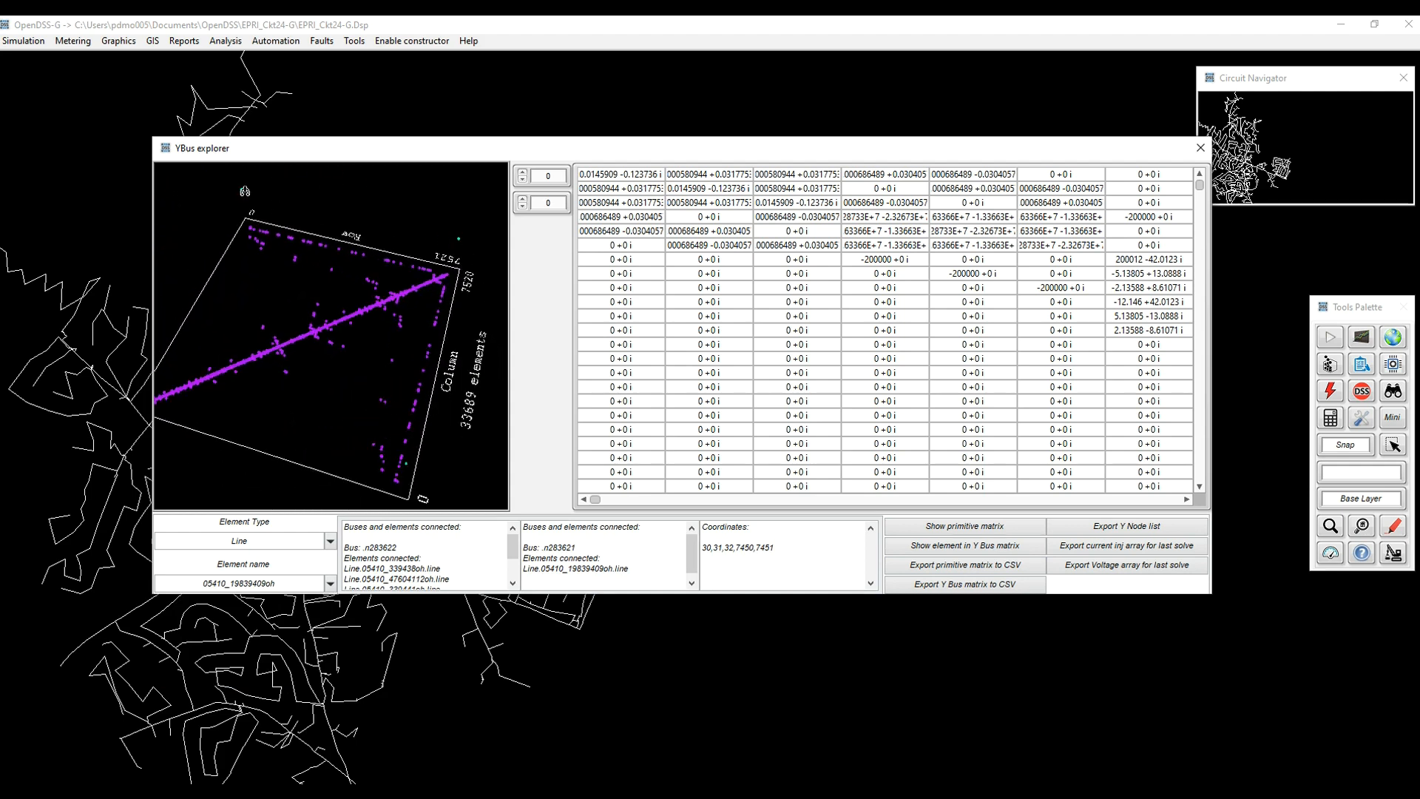
{"action": "left_click_drag", "start_coordinate": [212, 363], "coordinate": [276, 394]}
{"action": "left_click_drag", "start_coordinate": [416, 461], "coordinate": [356, 404]}
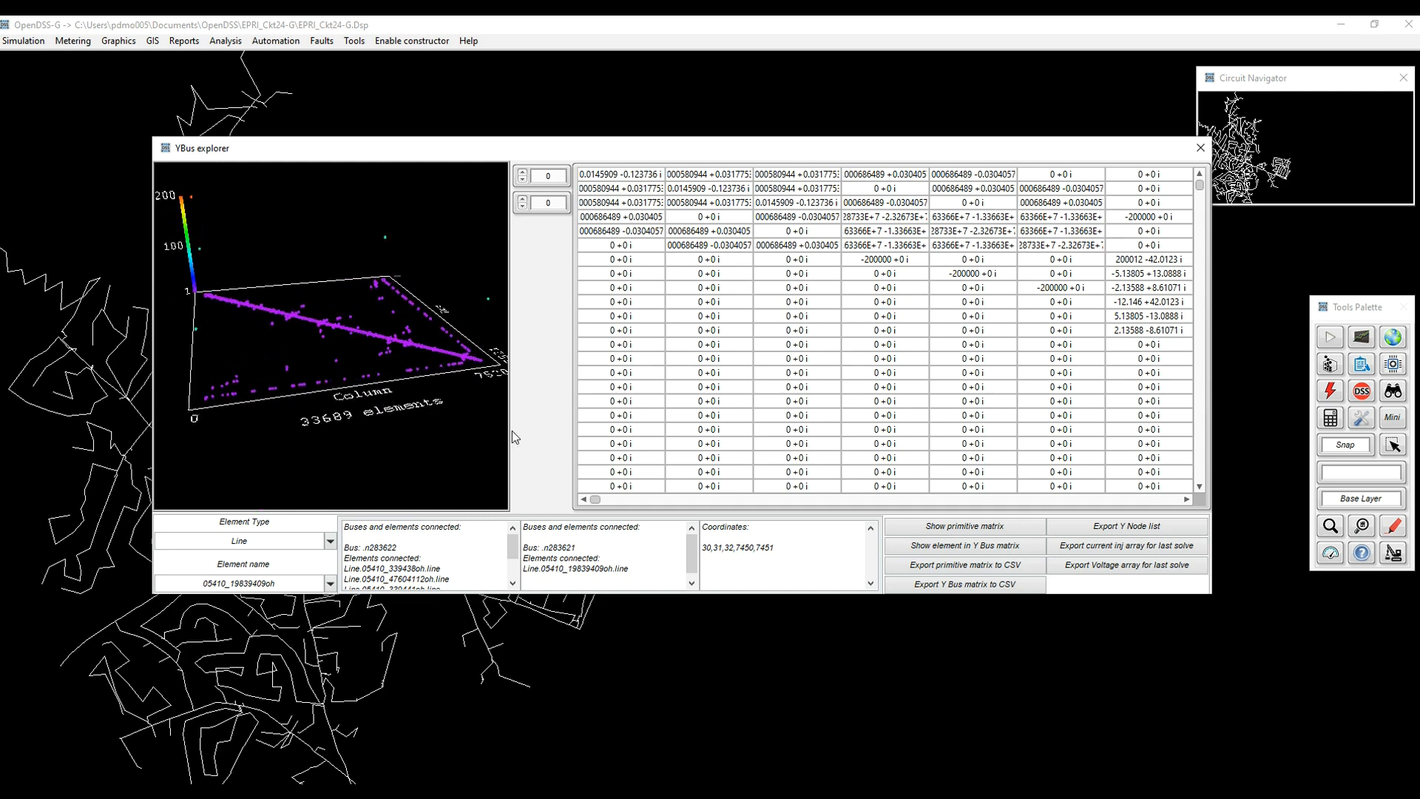
Show the line in the Y-bus matrix, jumping to row 7449 then stepping down to 7447.
{"action": "left_click", "coordinate": [970, 546]}
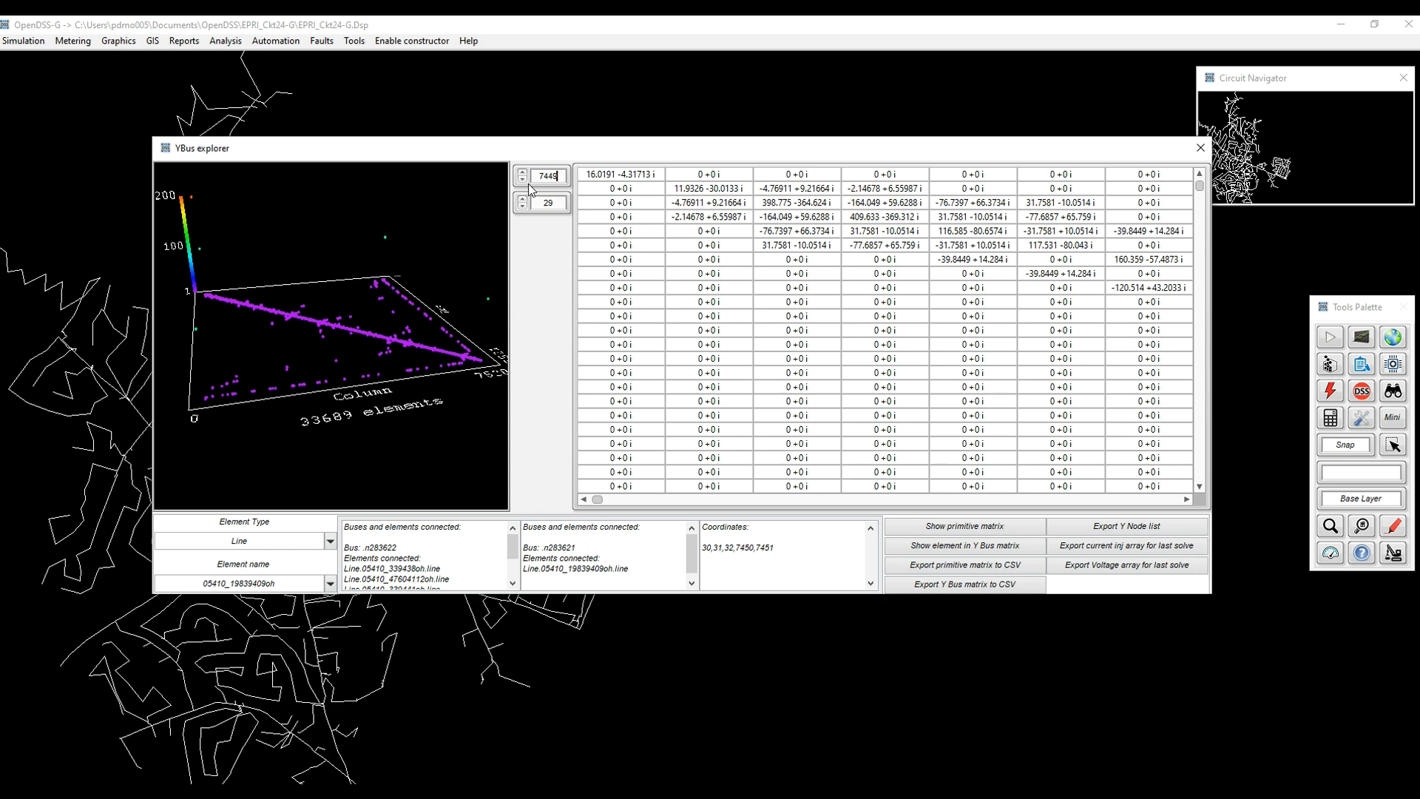
{"action": "key", "text": "Return"}
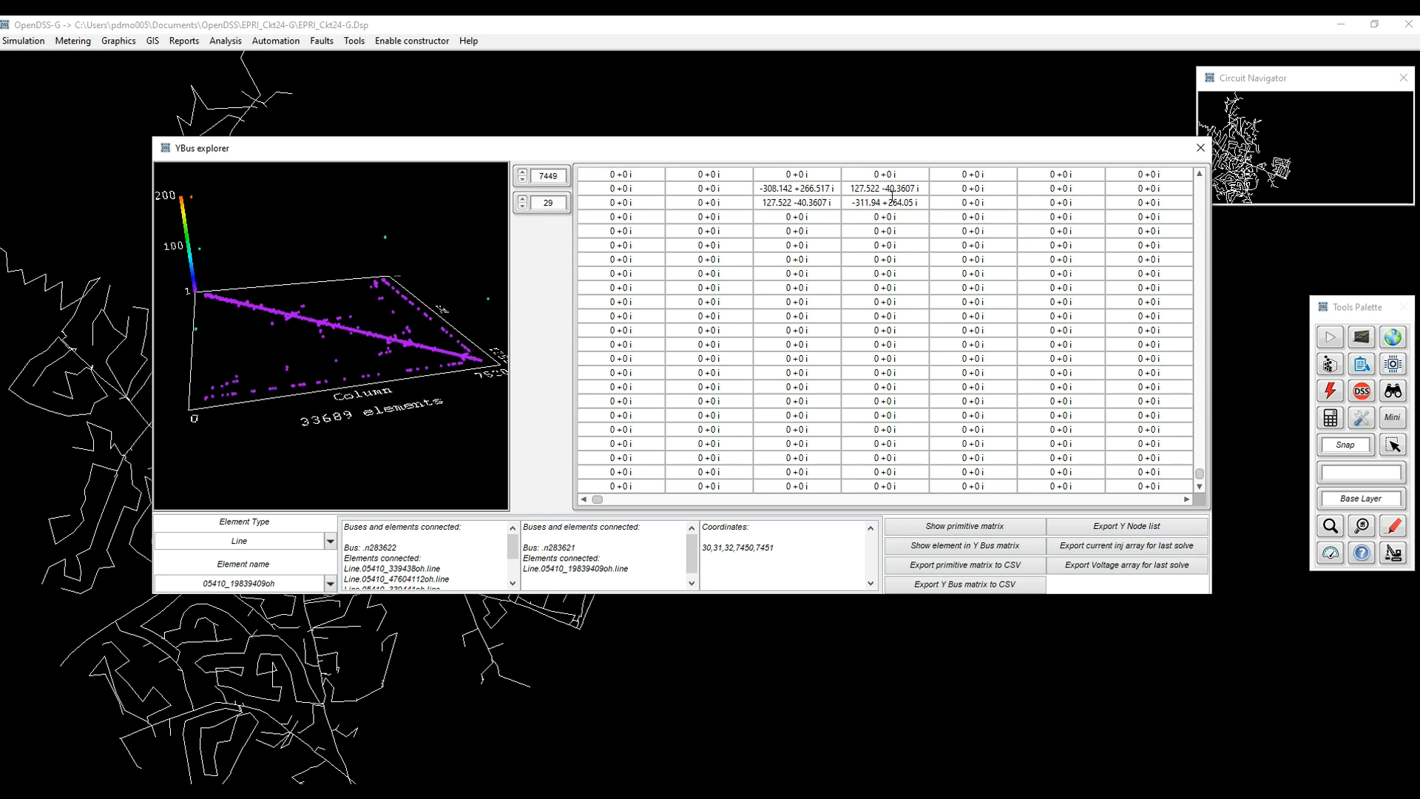
{"action": "left_click", "coordinate": [522, 182]}
{"action": "left_click", "coordinate": [521, 182]}
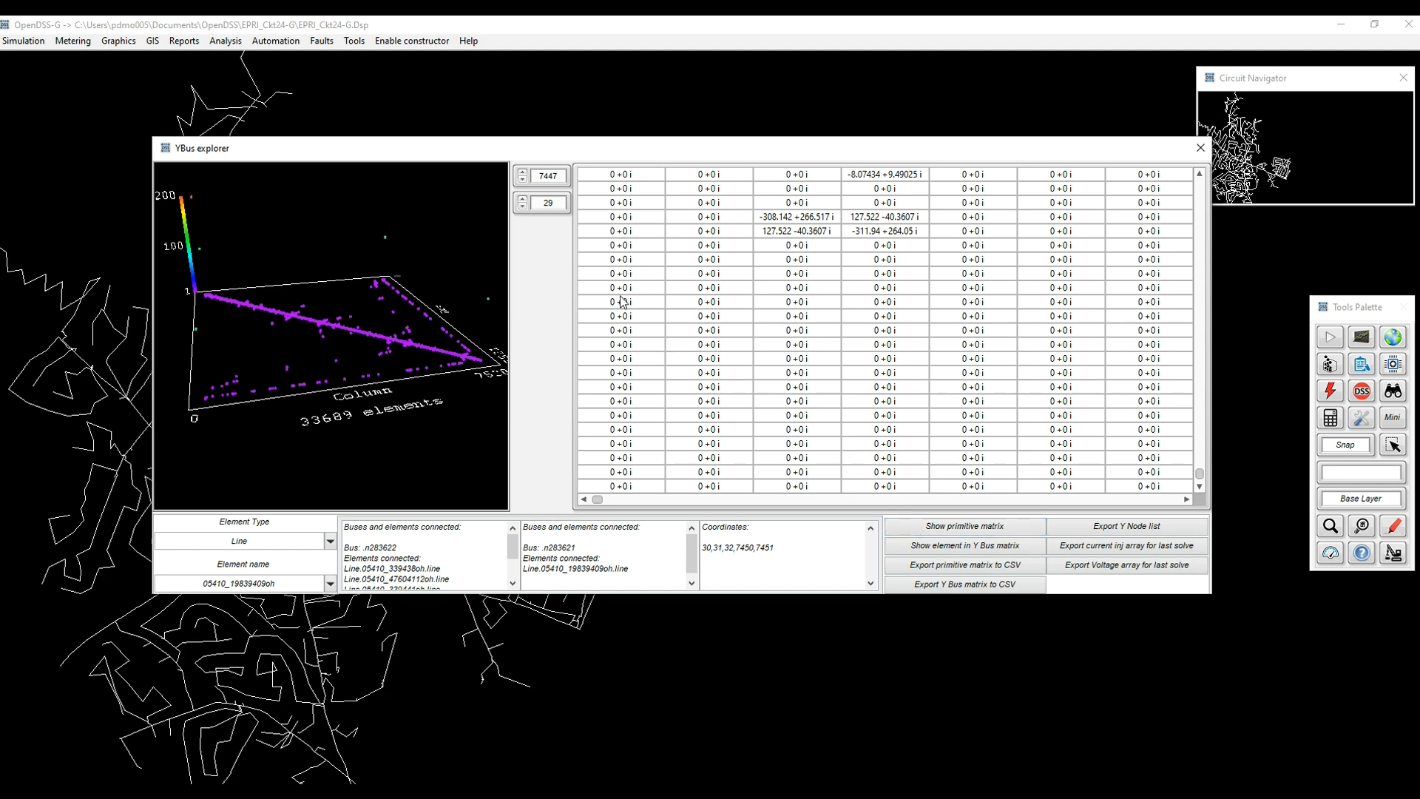
Reposition the matrix grid to row 29 and column 29.
{"action": "double_click", "coordinate": [548, 175]}
{"action": "type", "text": "29"}
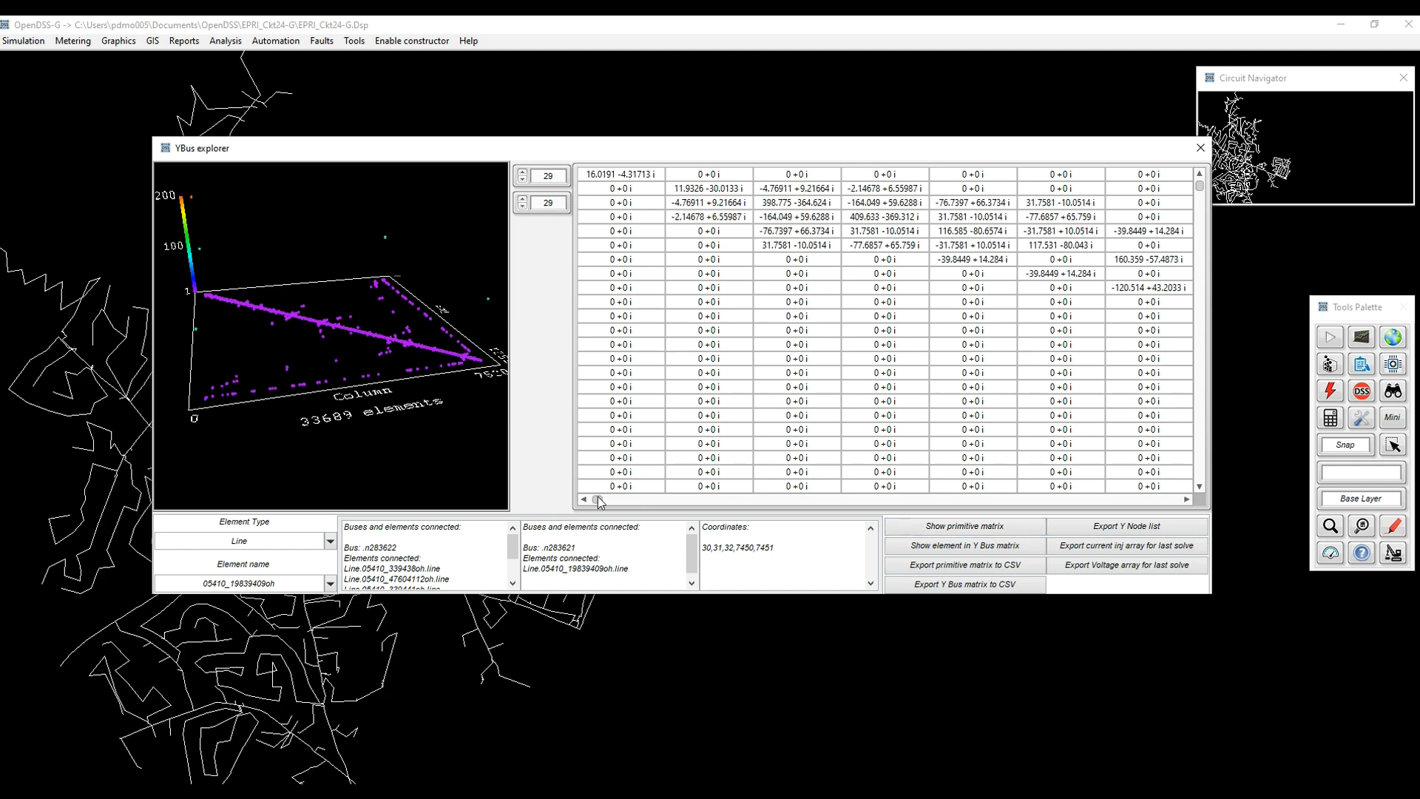
{"action": "left_click_drag", "start_coordinate": [600, 506], "coordinate": [591, 506]}
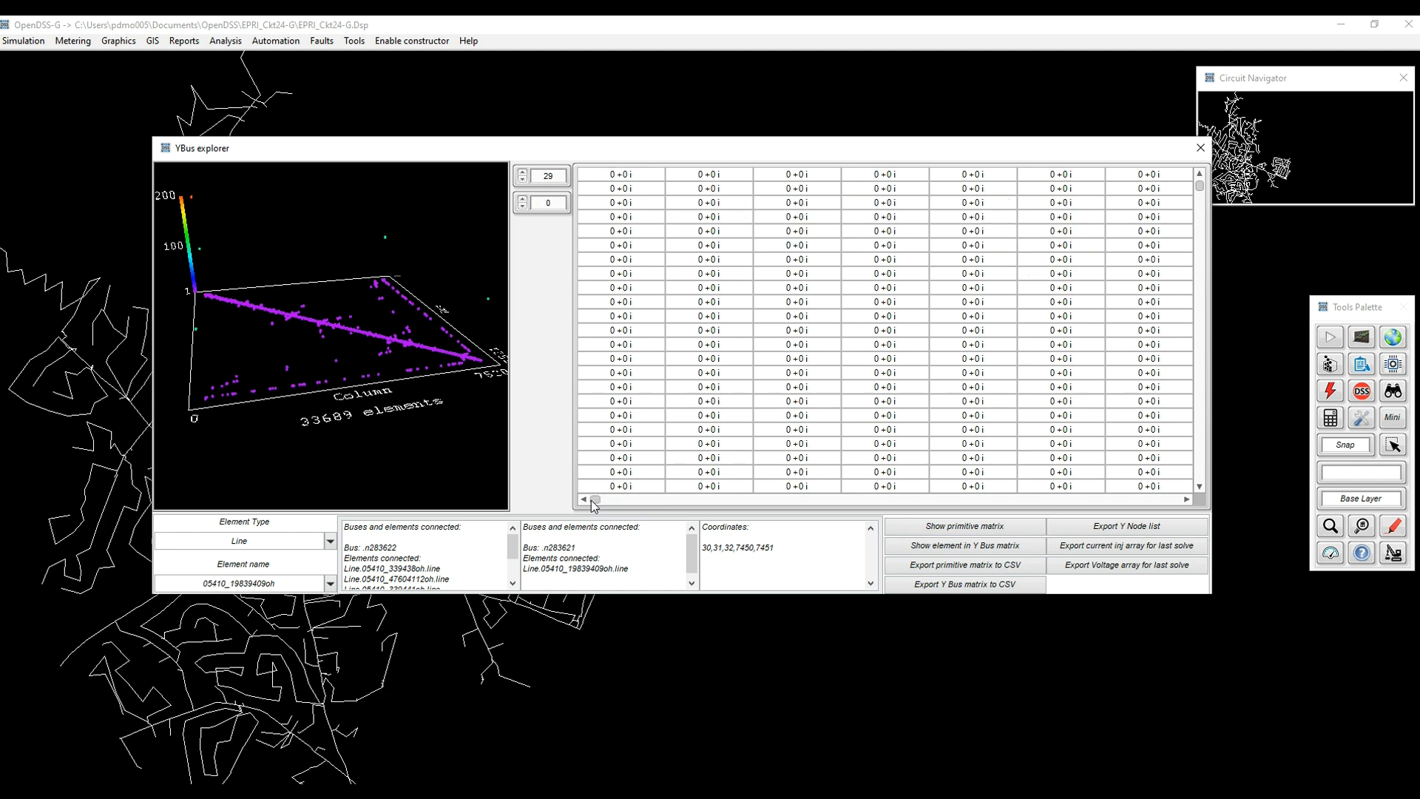
{"action": "double_click", "coordinate": [549, 202]}
{"action": "type", "text": "29"}
{"action": "scroll", "coordinate": [684, 248], "scroll_direction": "up", "scroll_amount": 2}
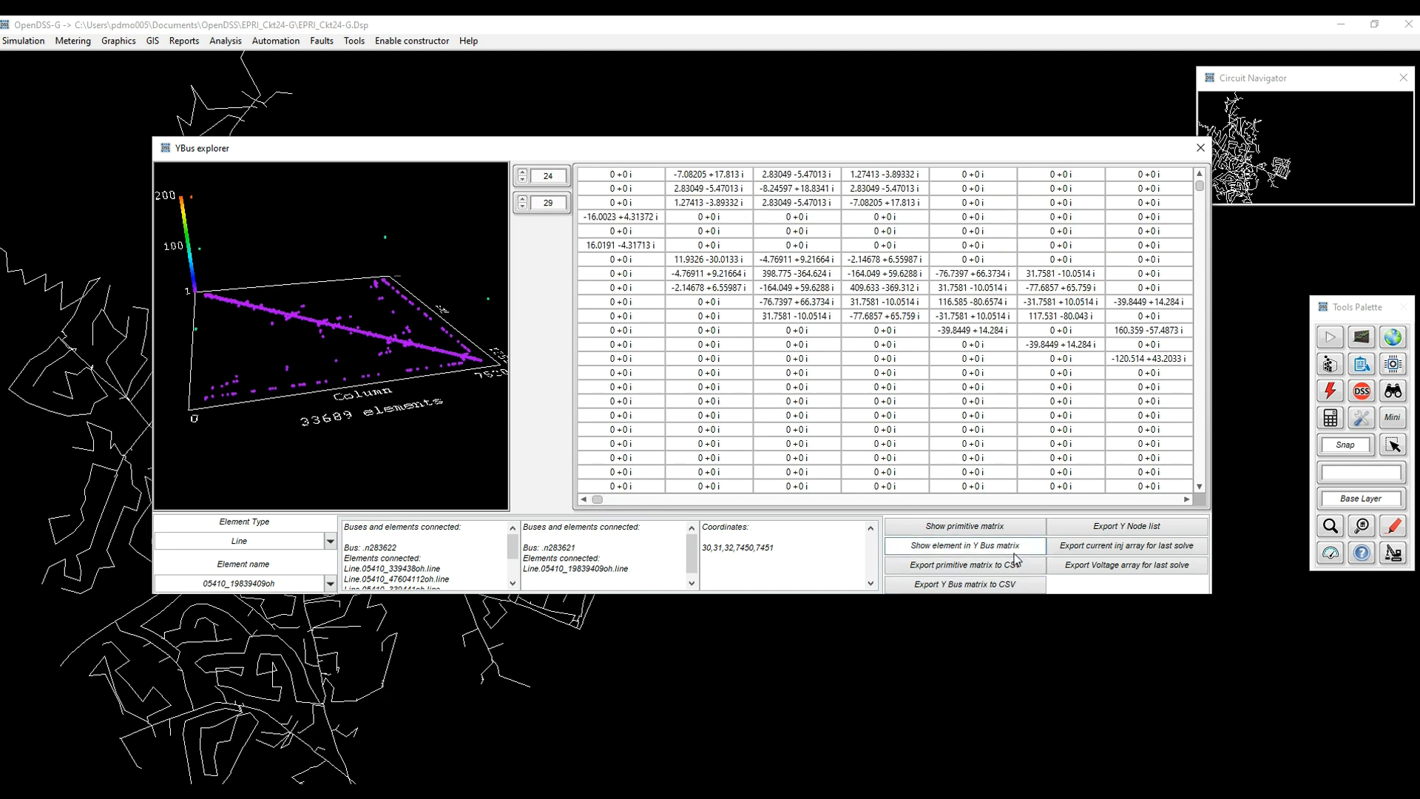
{"action": "scroll", "coordinate": [1017, 562], "scroll_direction": "down", "scroll_amount": 5}
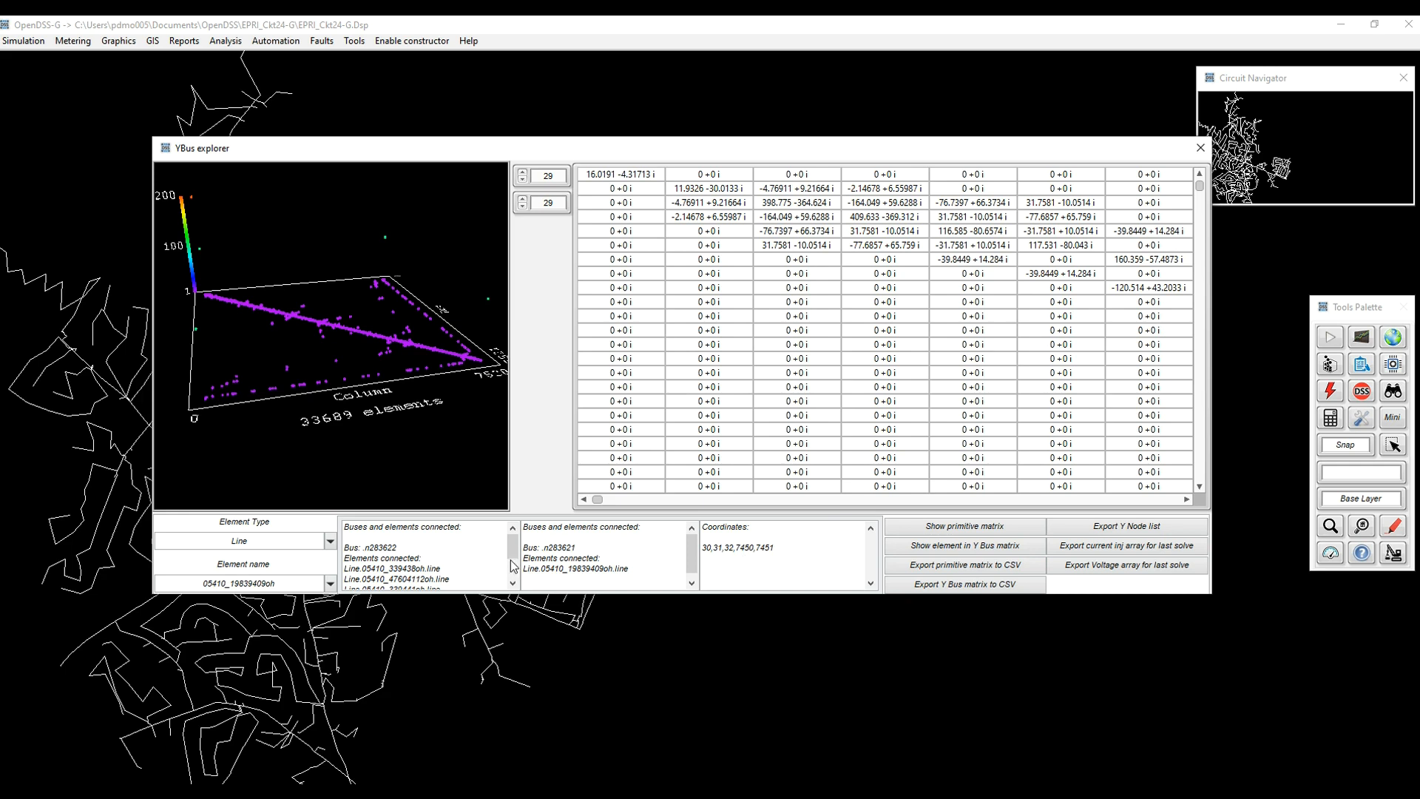
{"action": "mouse_move", "coordinate": [512, 548]}
{"action": "left_mouse_down"}
{"action": "mouse_move", "coordinate": [512, 567]}
{"action": "mouse_move", "coordinate": [511, 546]}
{"action": "left_mouse_up"}
Select line 05410_339439oh as the element and rotate its 3-D Y-bus plot.
{"action": "left_click_drag", "start_coordinate": [419, 346], "coordinate": [371, 460]}
{"action": "left_click", "coordinate": [330, 586]}
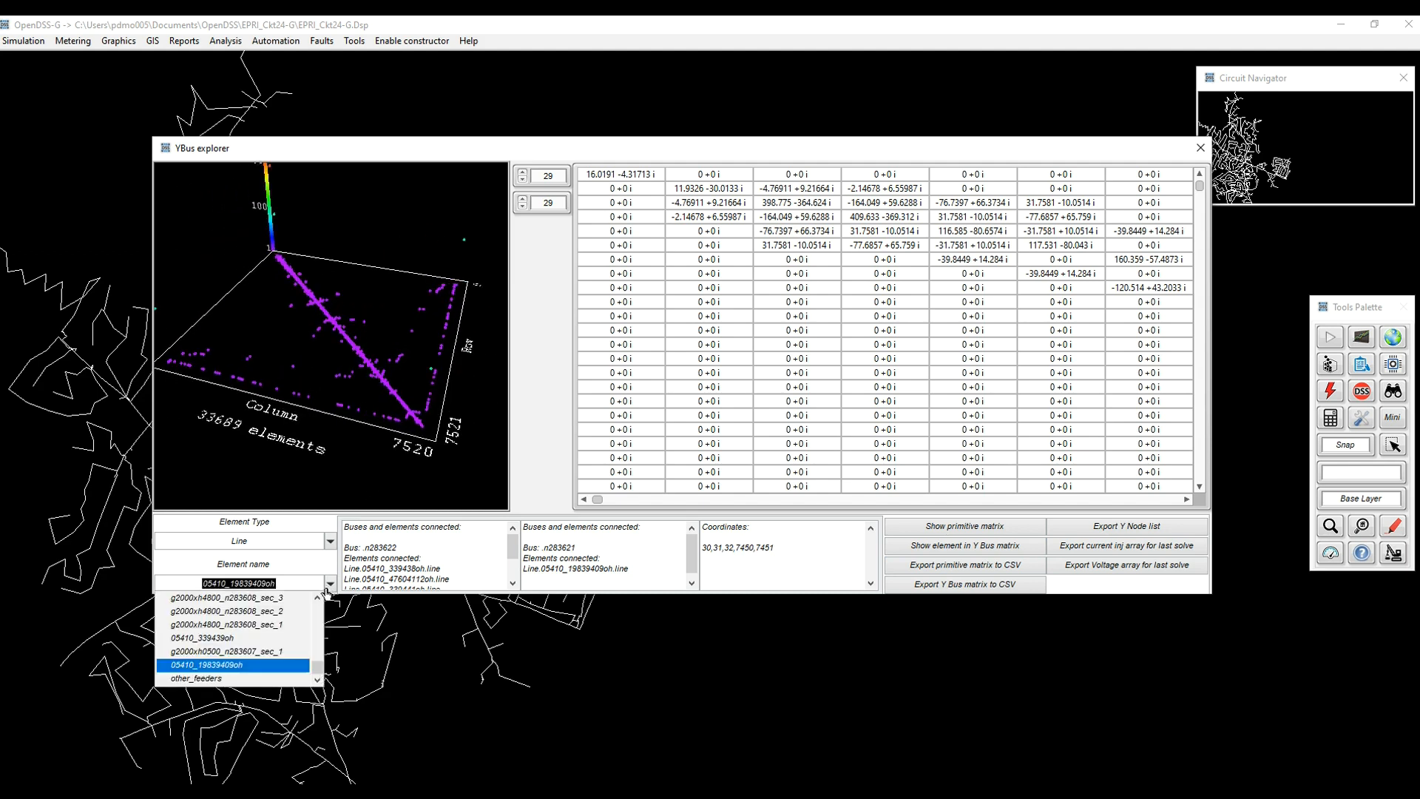
{"action": "left_click", "coordinate": [279, 644]}
{"action": "left_click_drag", "start_coordinate": [455, 382], "coordinate": [431, 367]}
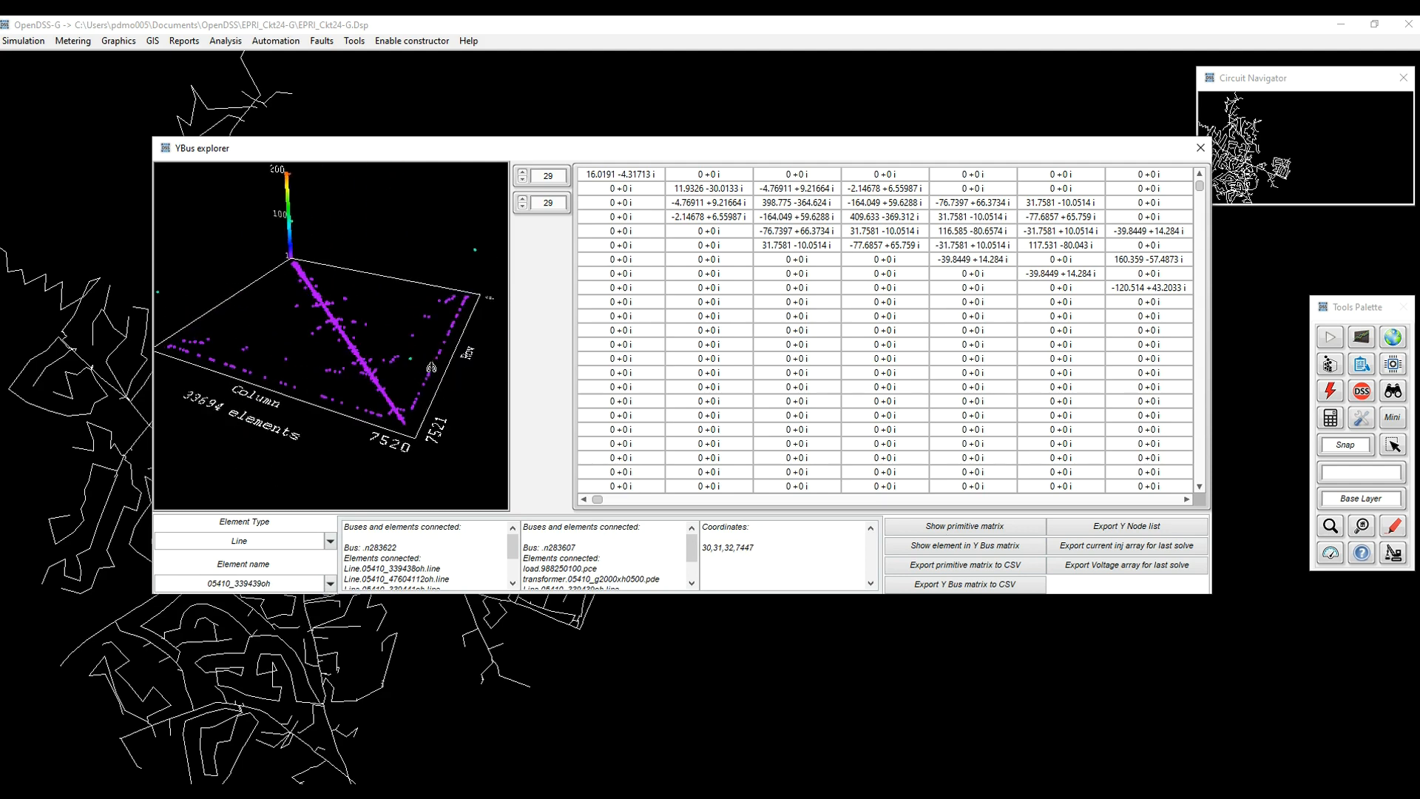
{"action": "left_click", "coordinate": [330, 584]}
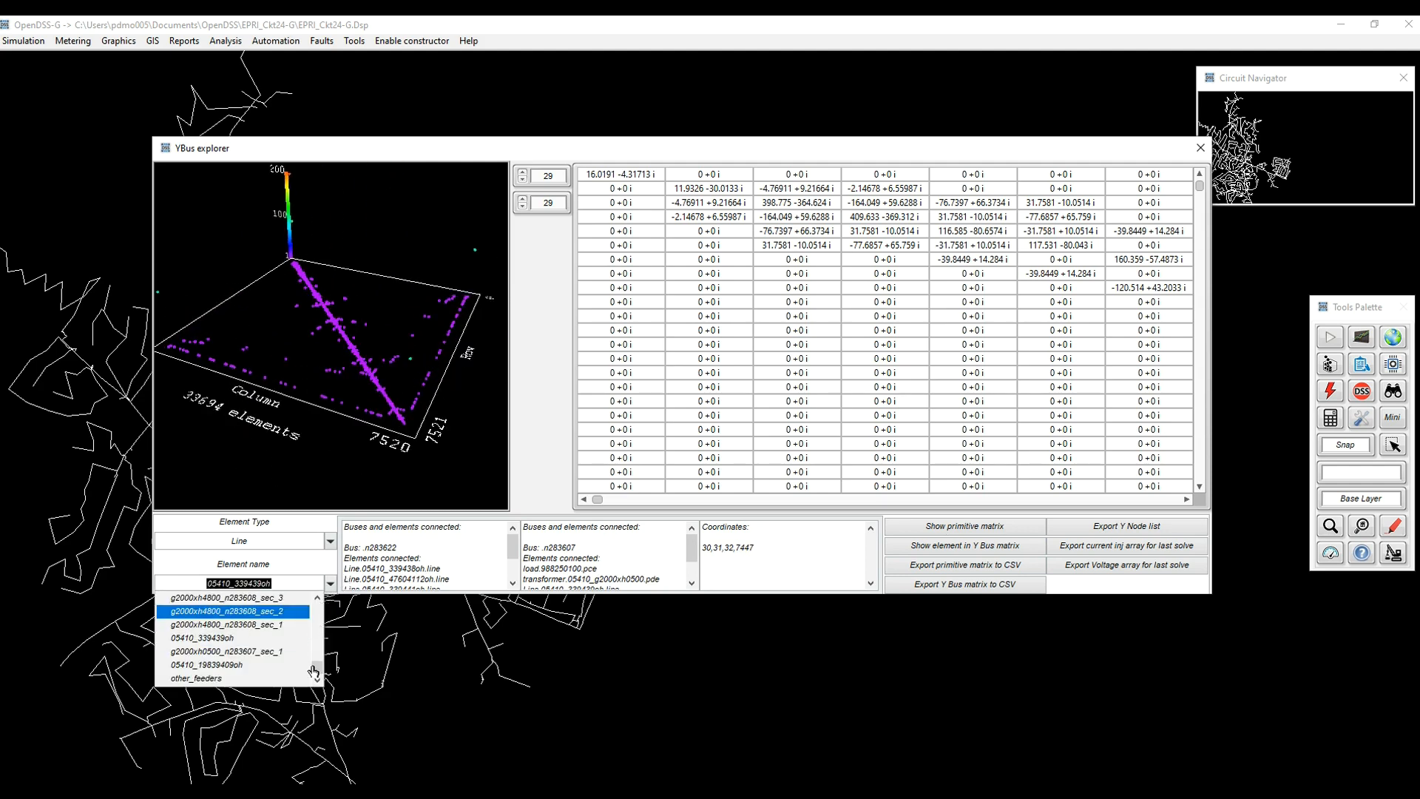